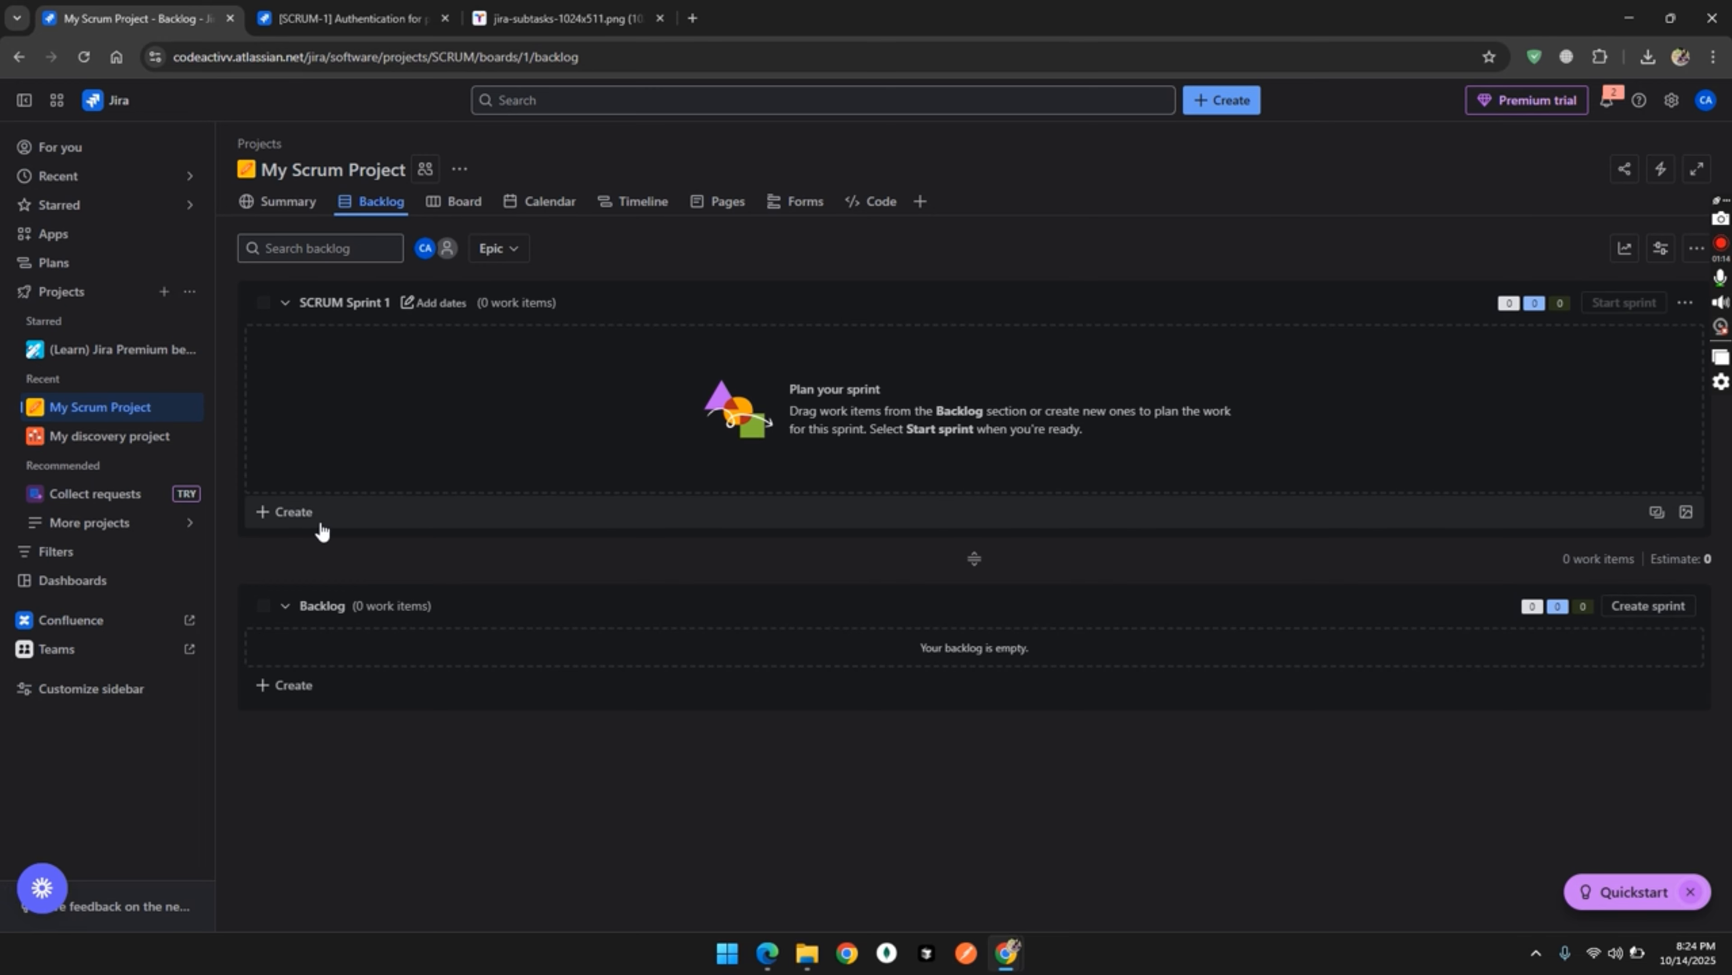
# Check which work item types can be created in SCRUM Sprint 1
pyautogui.click(317, 307)
pyautogui.click(317, 307)
pyautogui.click(317, 307)
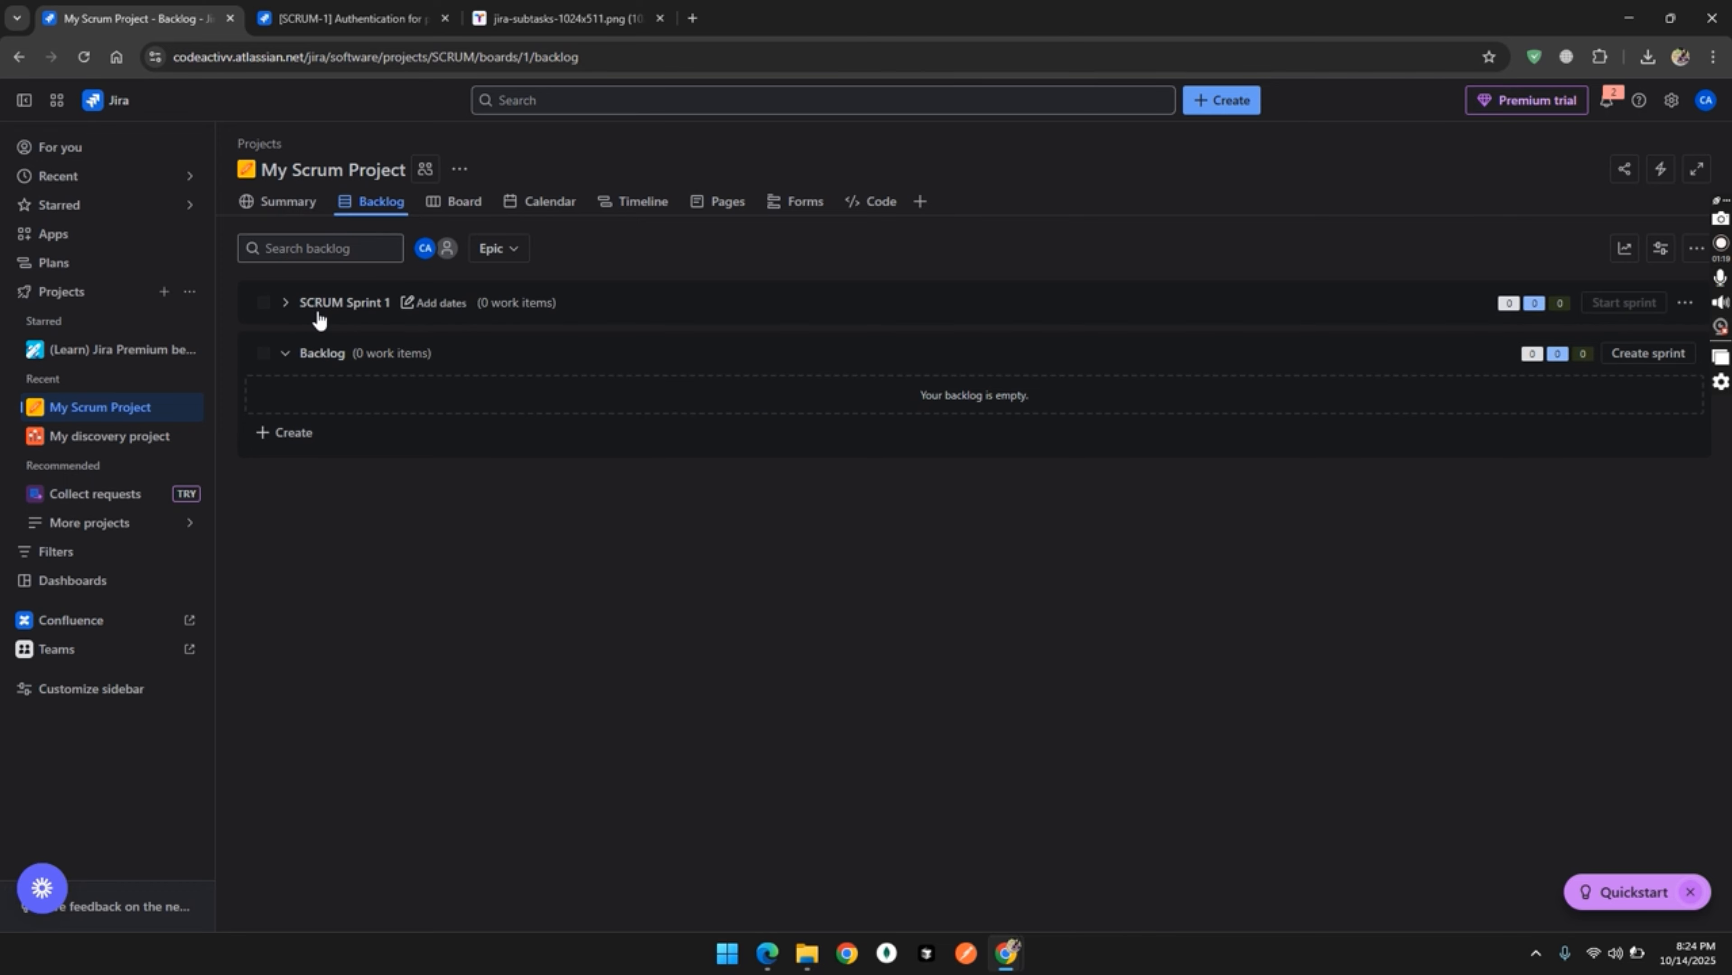
pyautogui.click(317, 308)
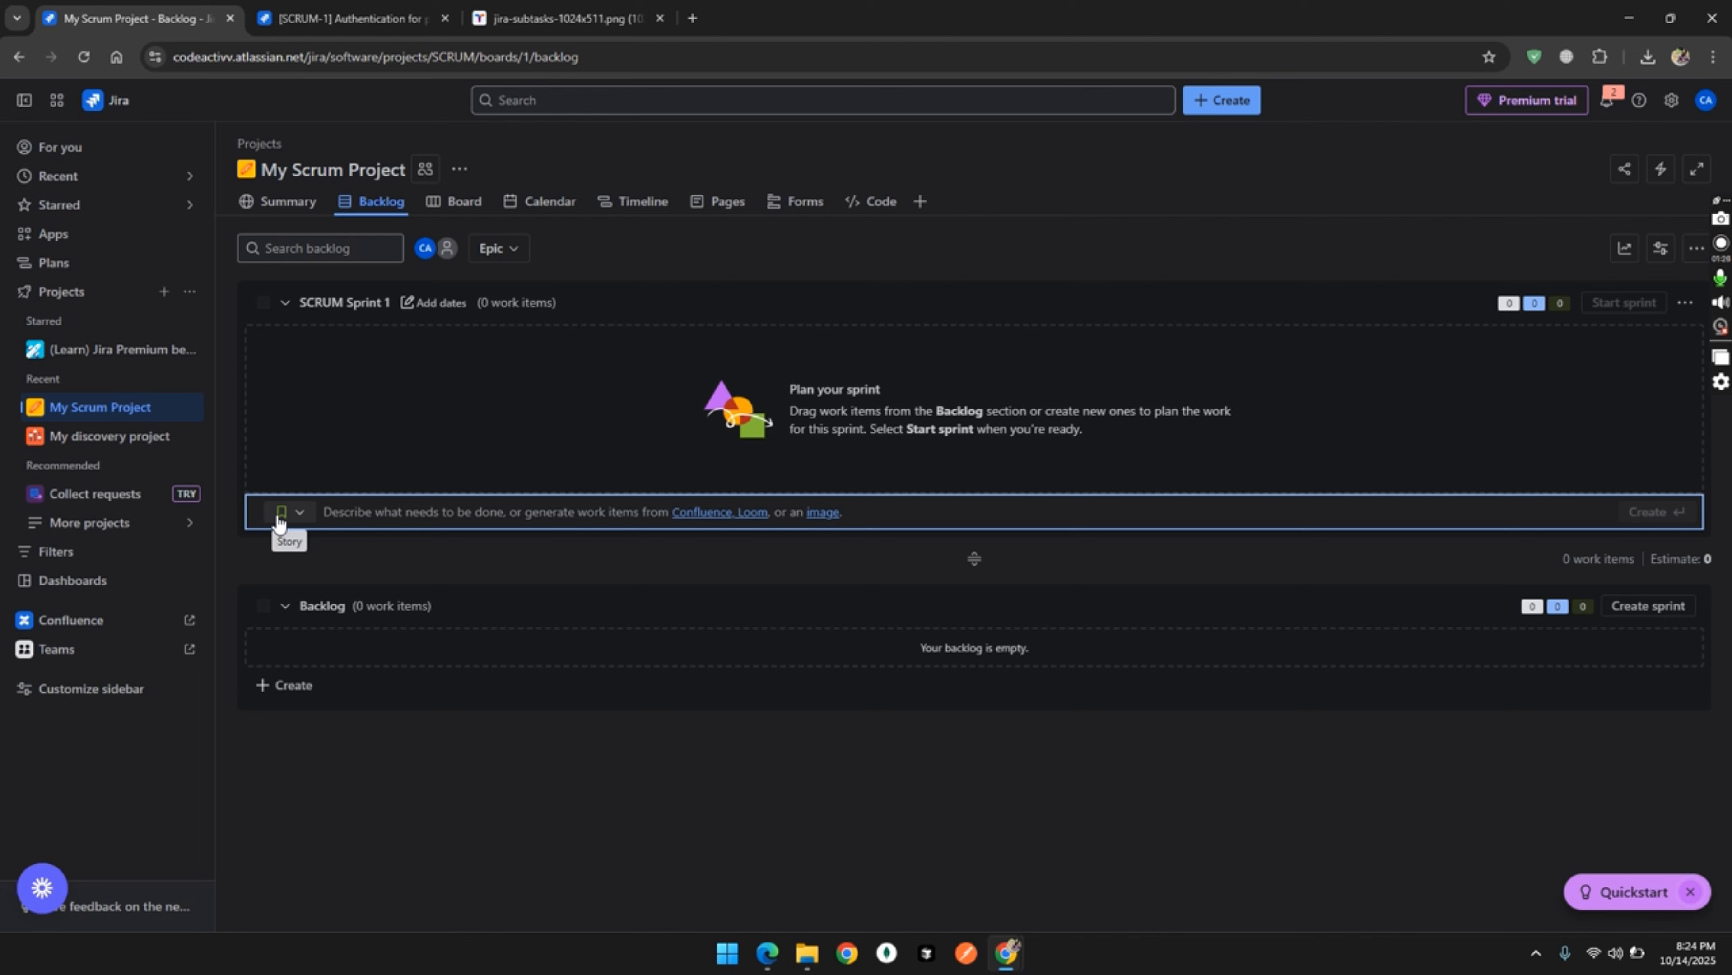
pyautogui.click(294, 523)
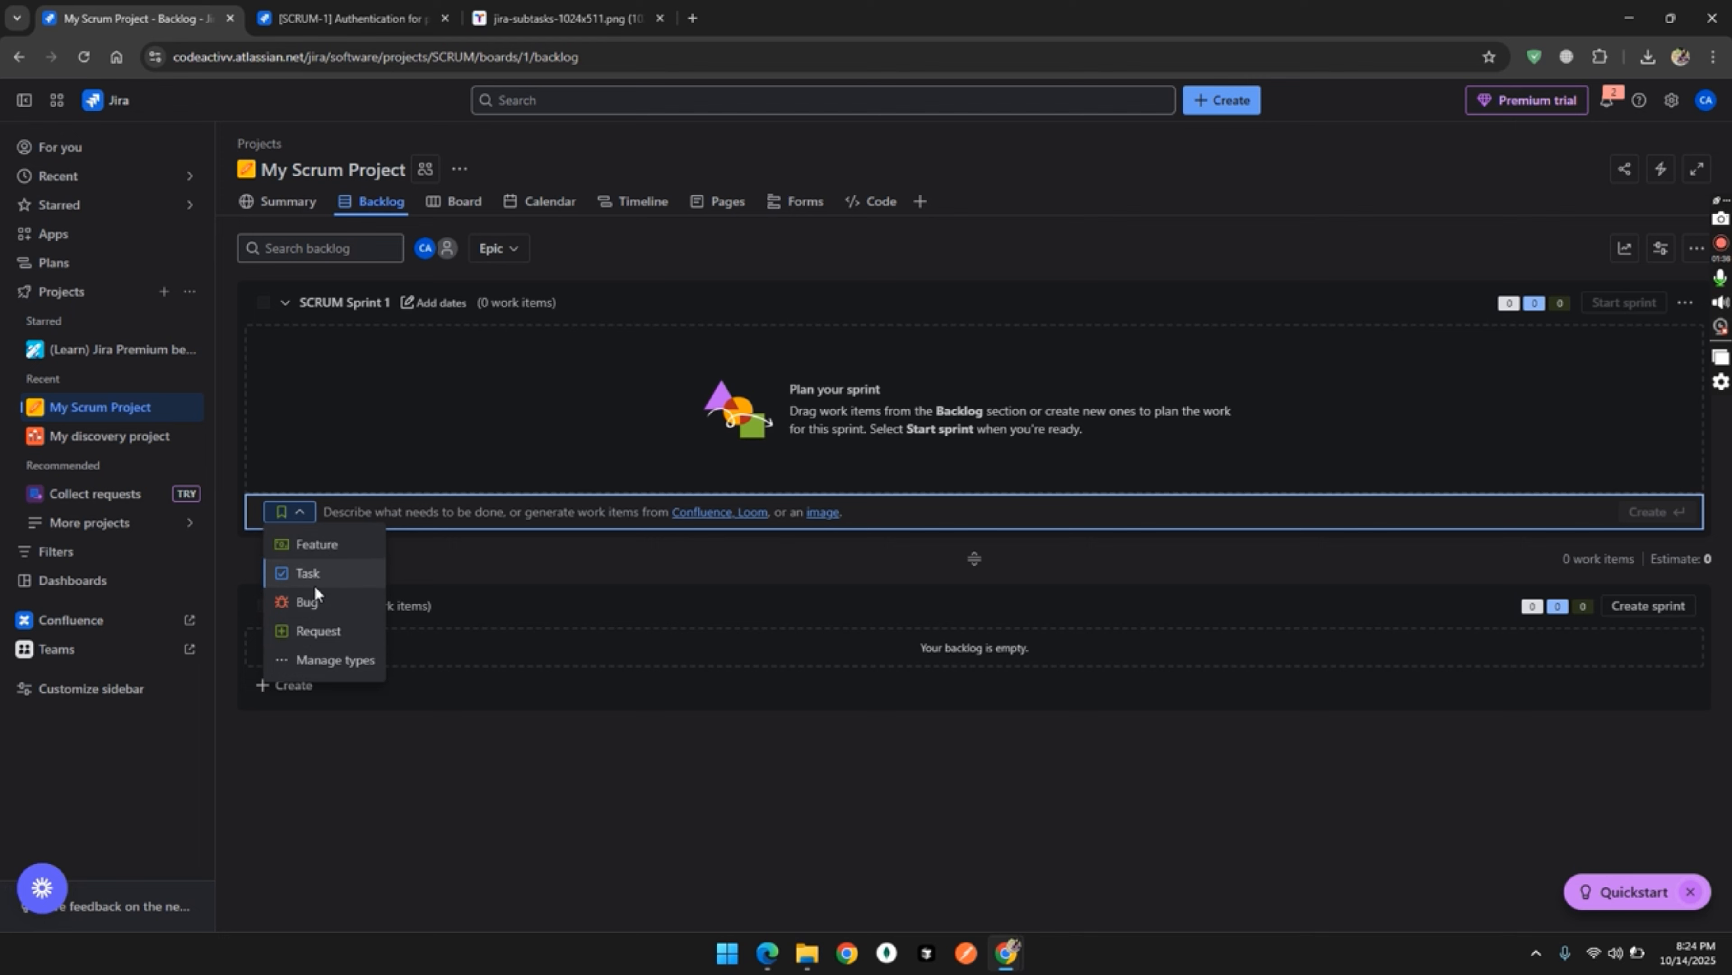
pyautogui.click(758, 260)
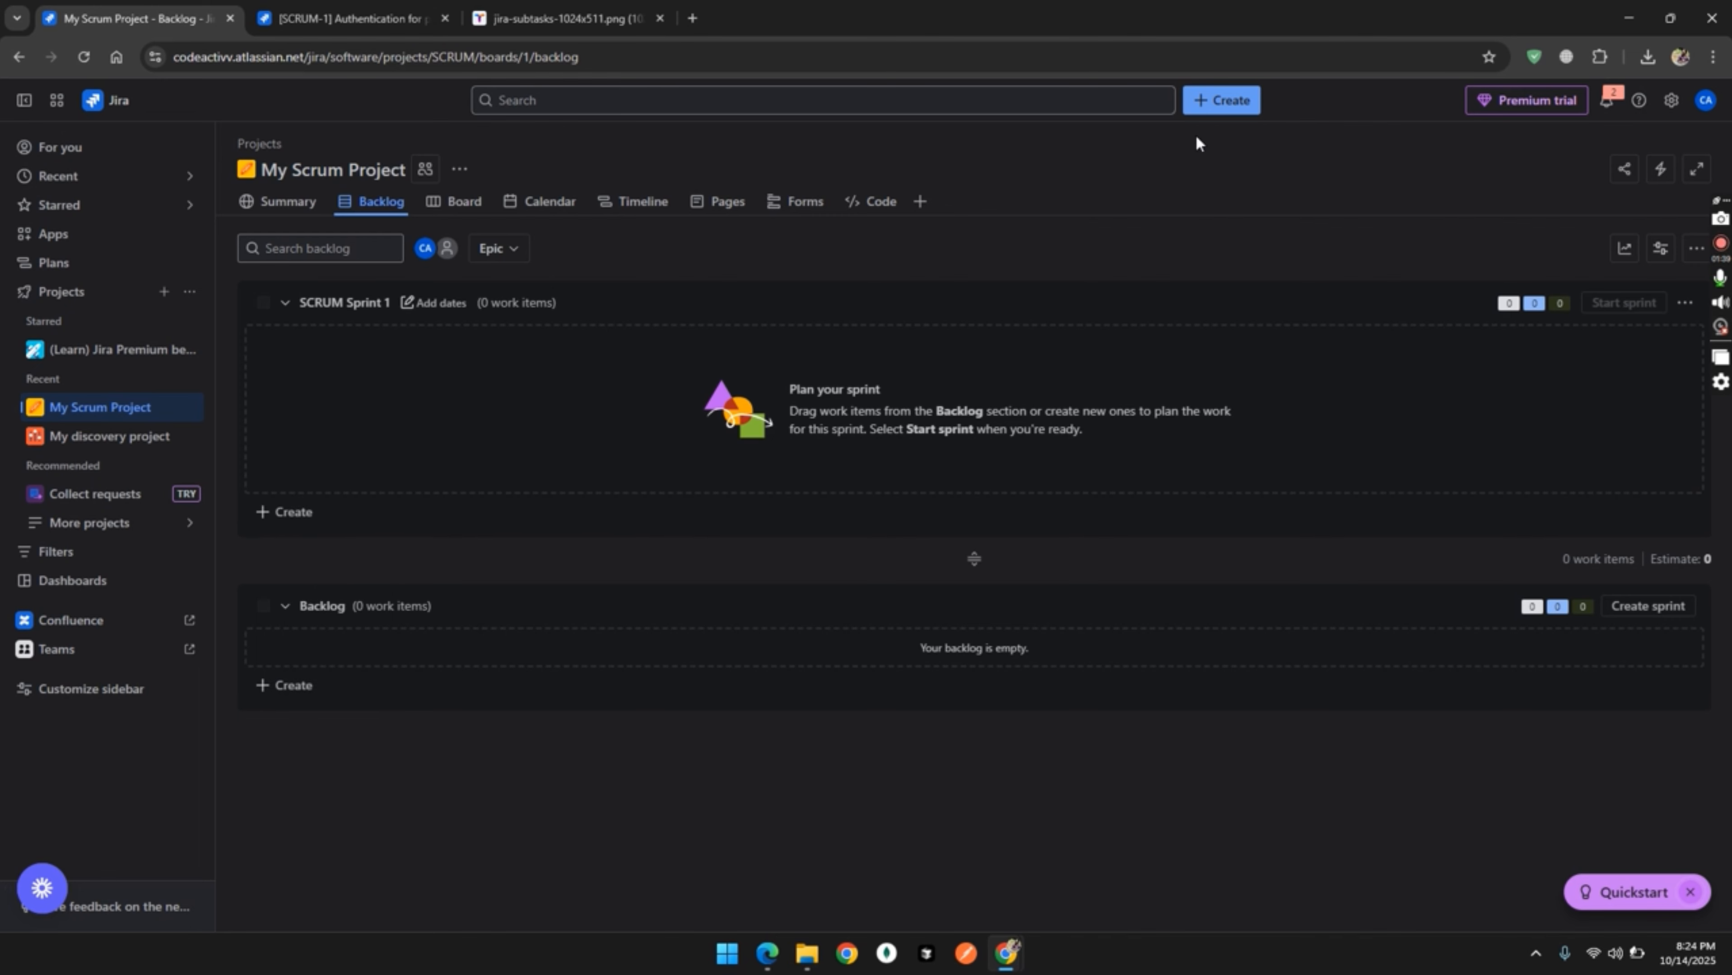
pyautogui.click(437, 205)
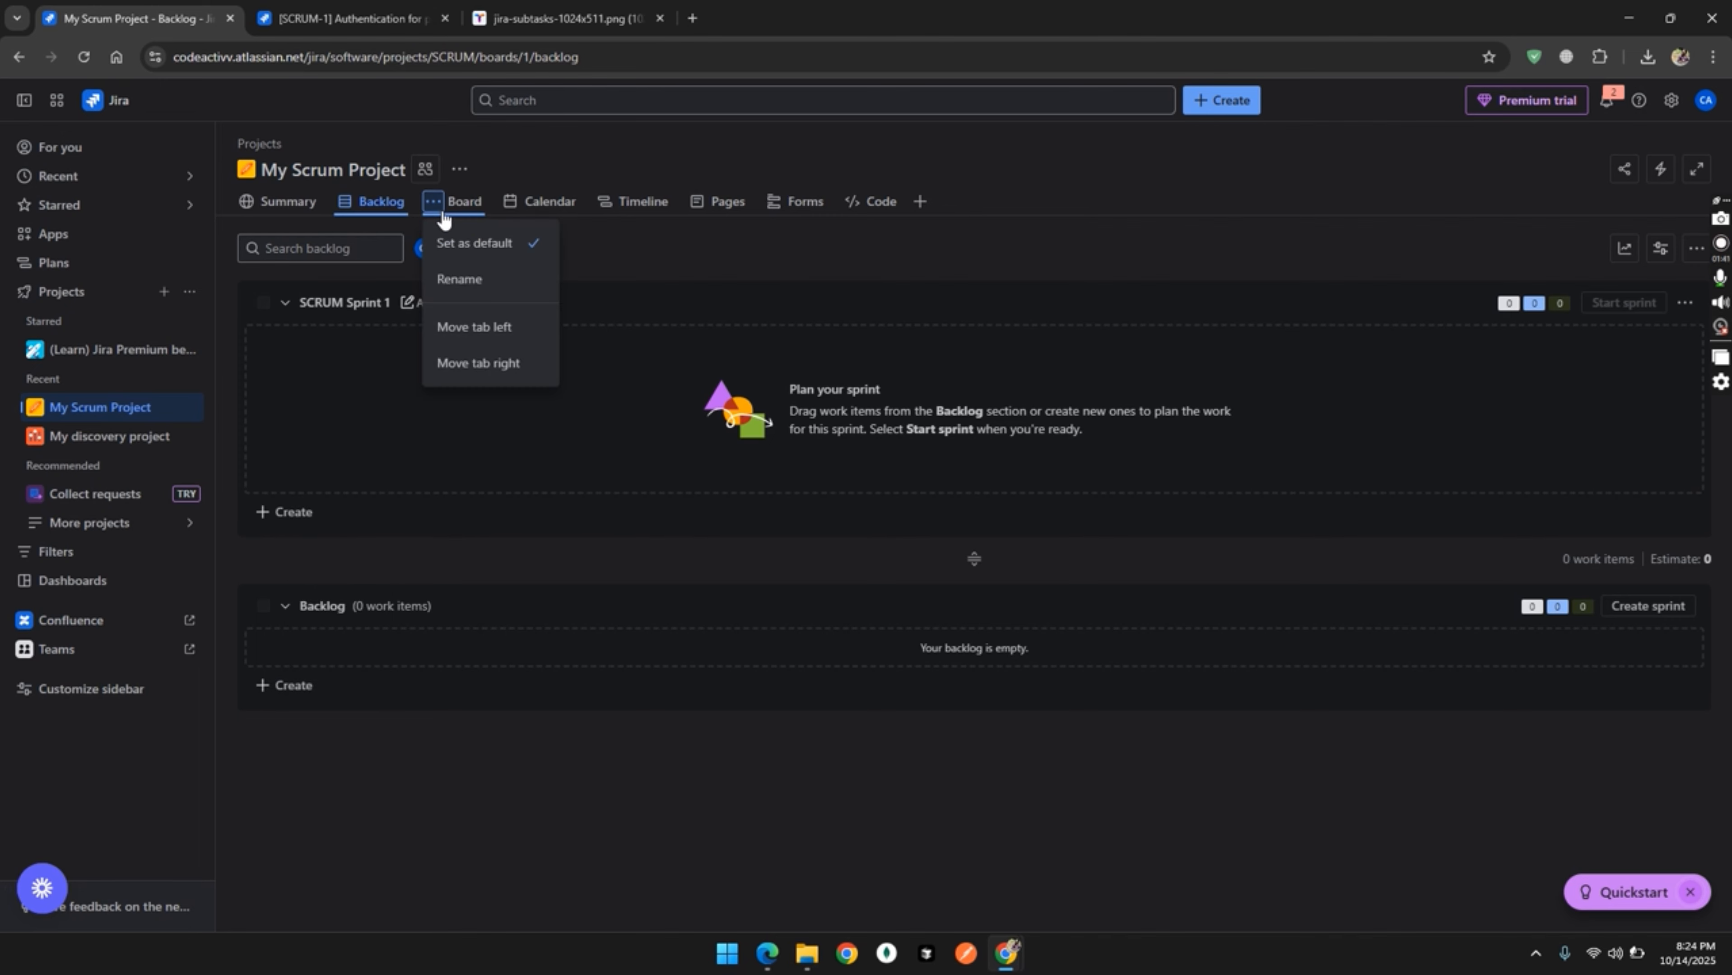
pyautogui.click(961, 149)
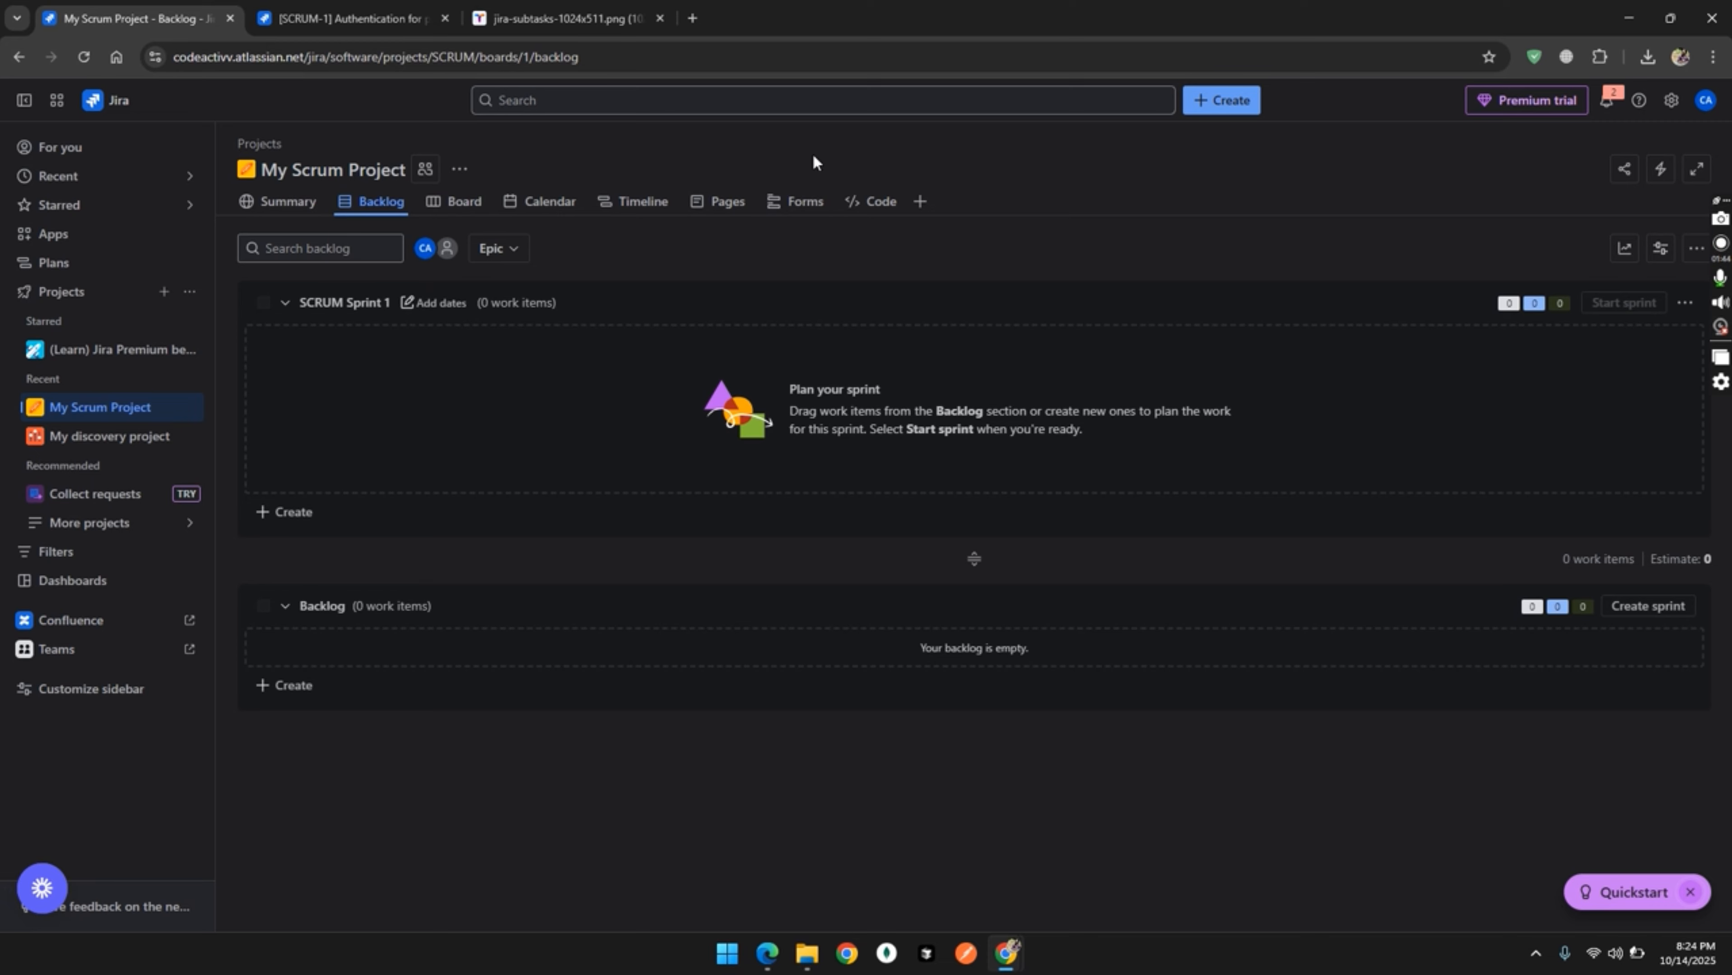
# Open the project timeline and review the details of the Authentication for project epic
pyautogui.click(646, 207)
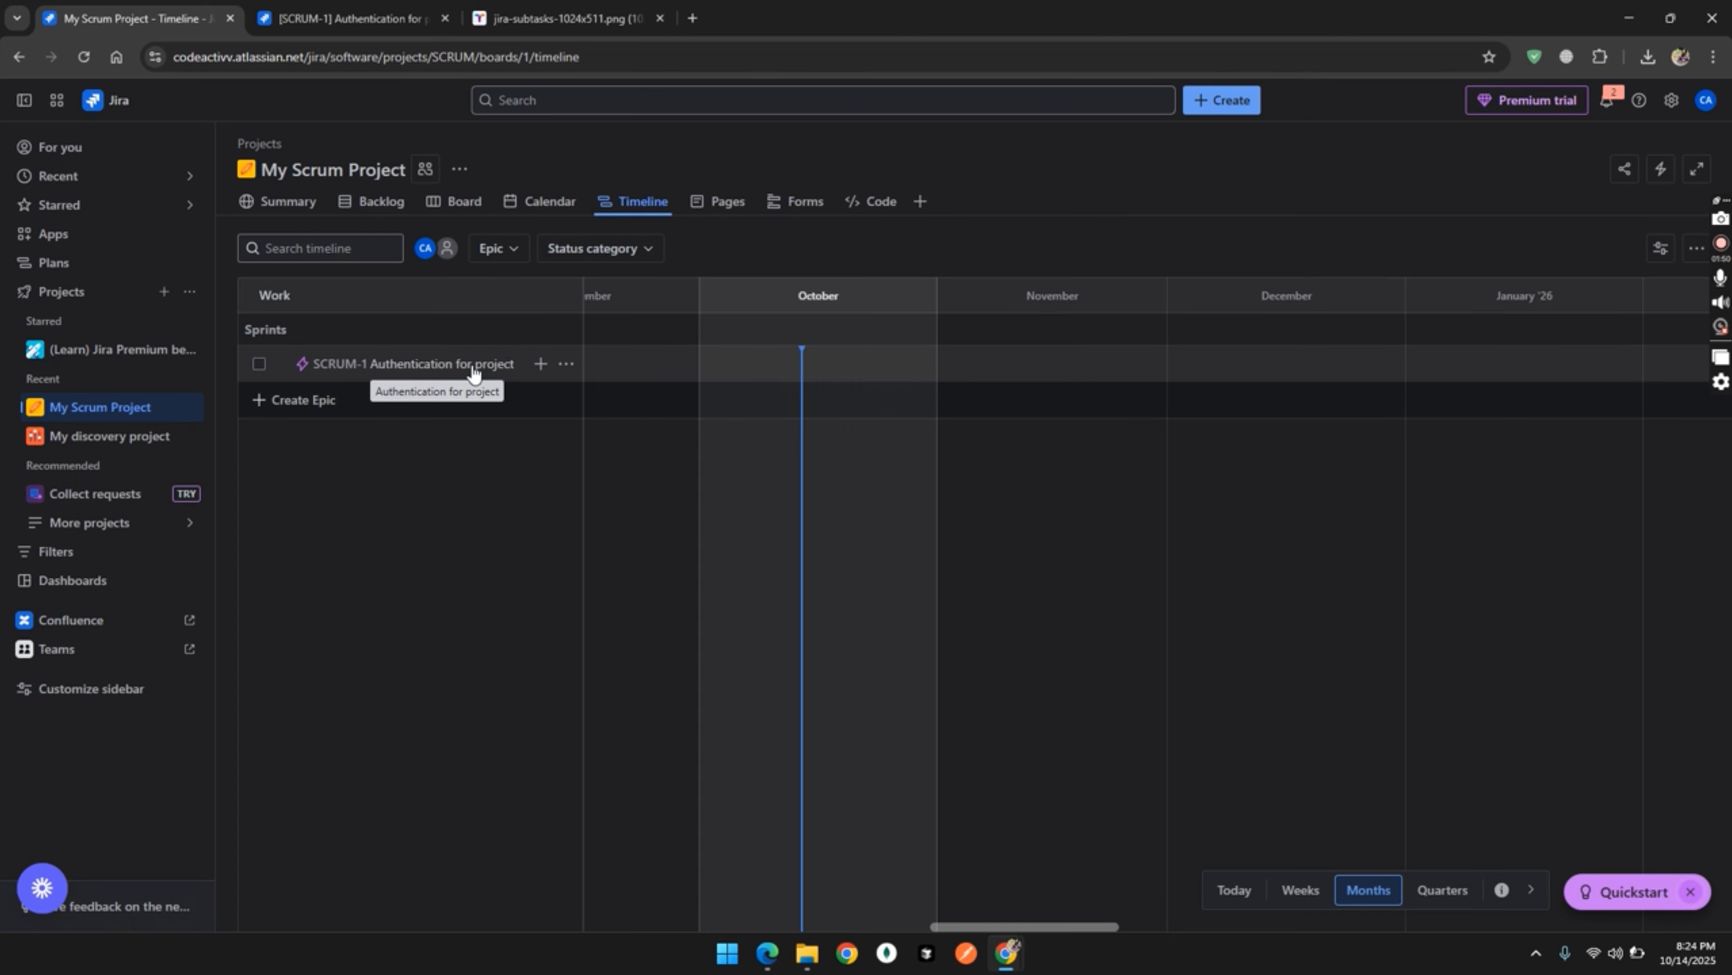
pyautogui.click(410, 364)
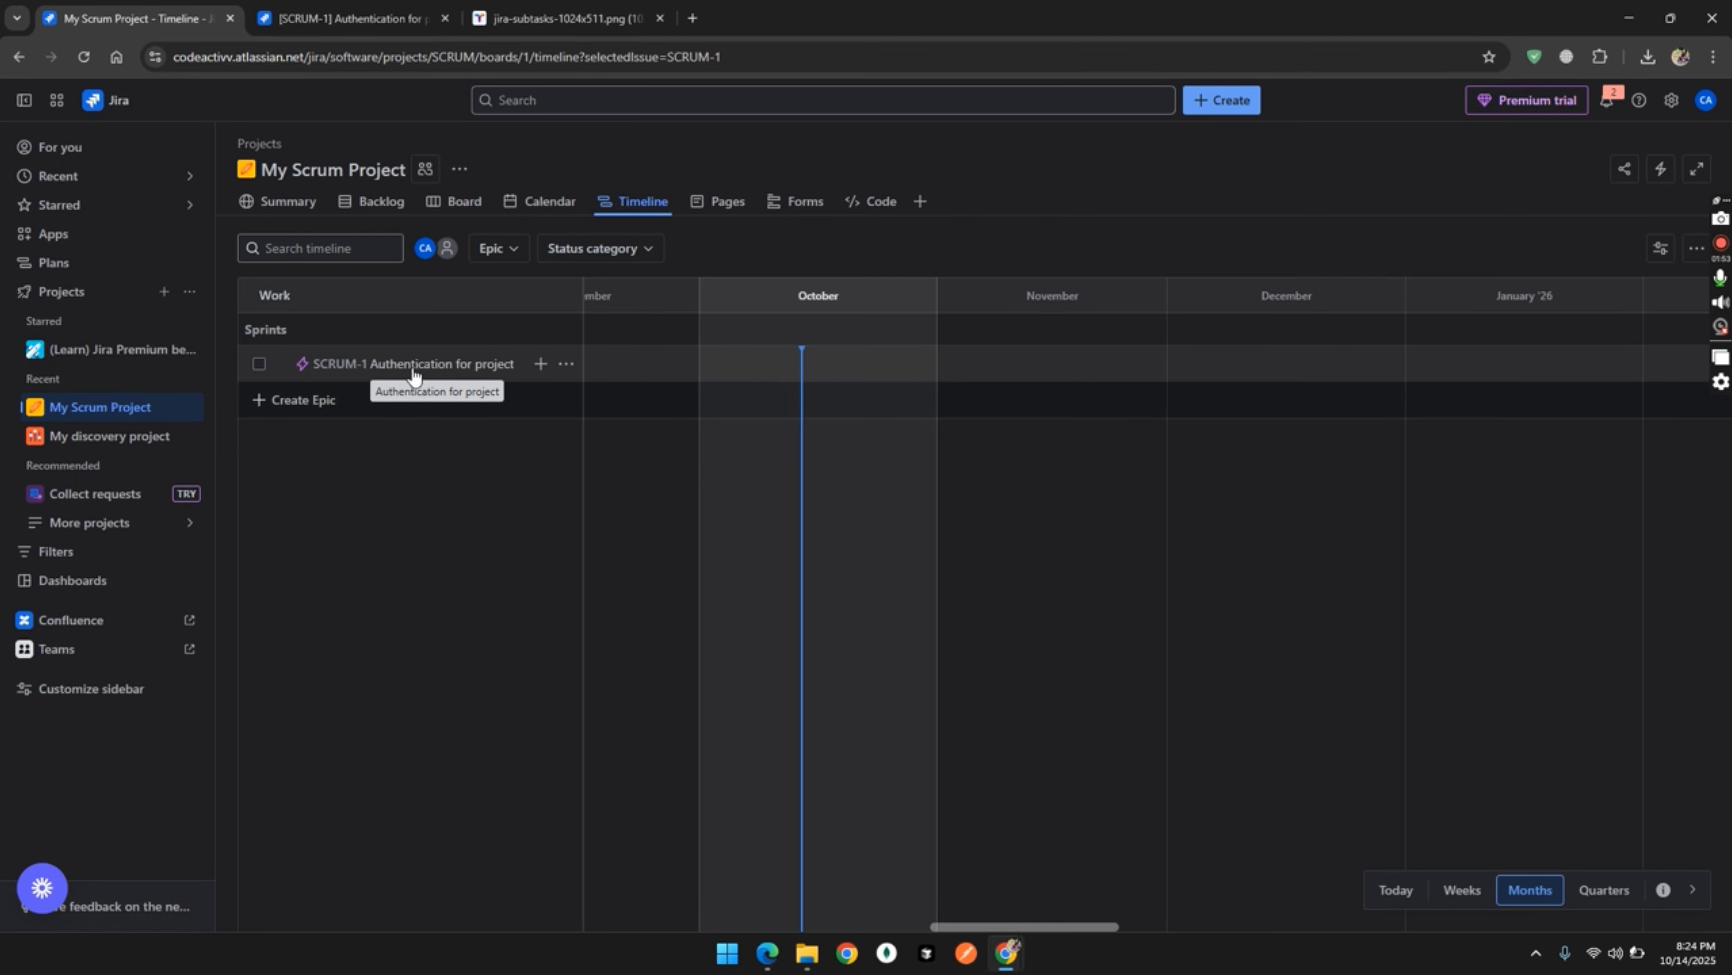
pyautogui.scroll(-5, 1703, 496)
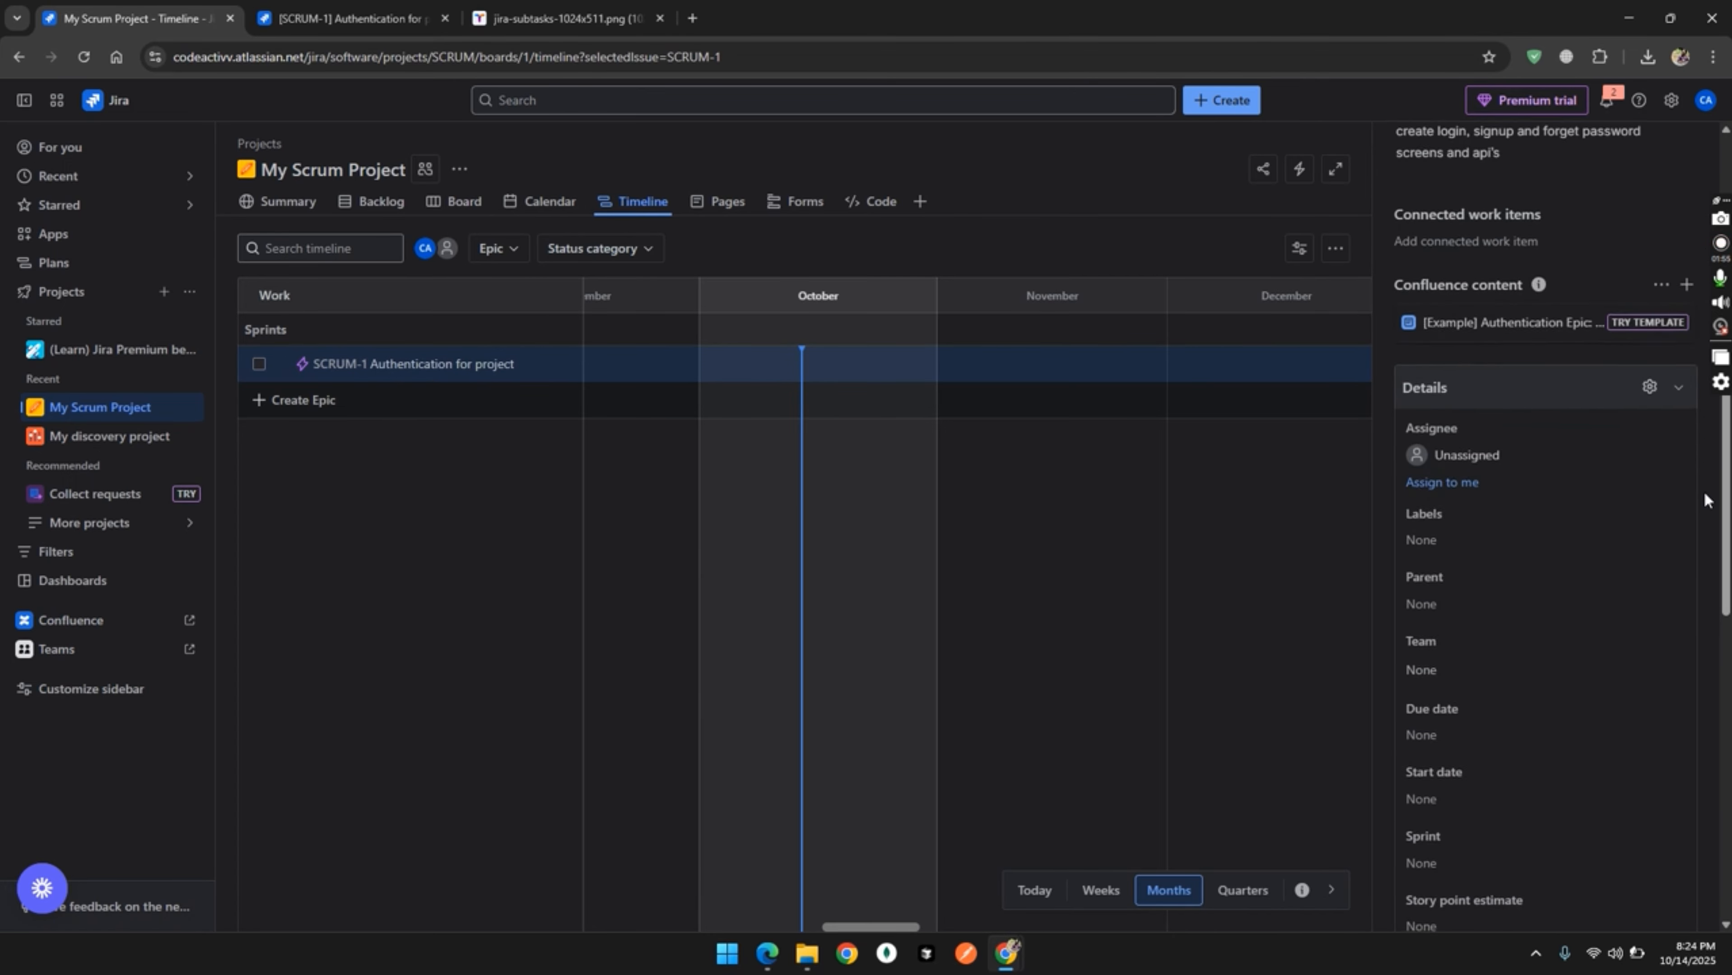
pyautogui.scroll(-1, 1703, 495)
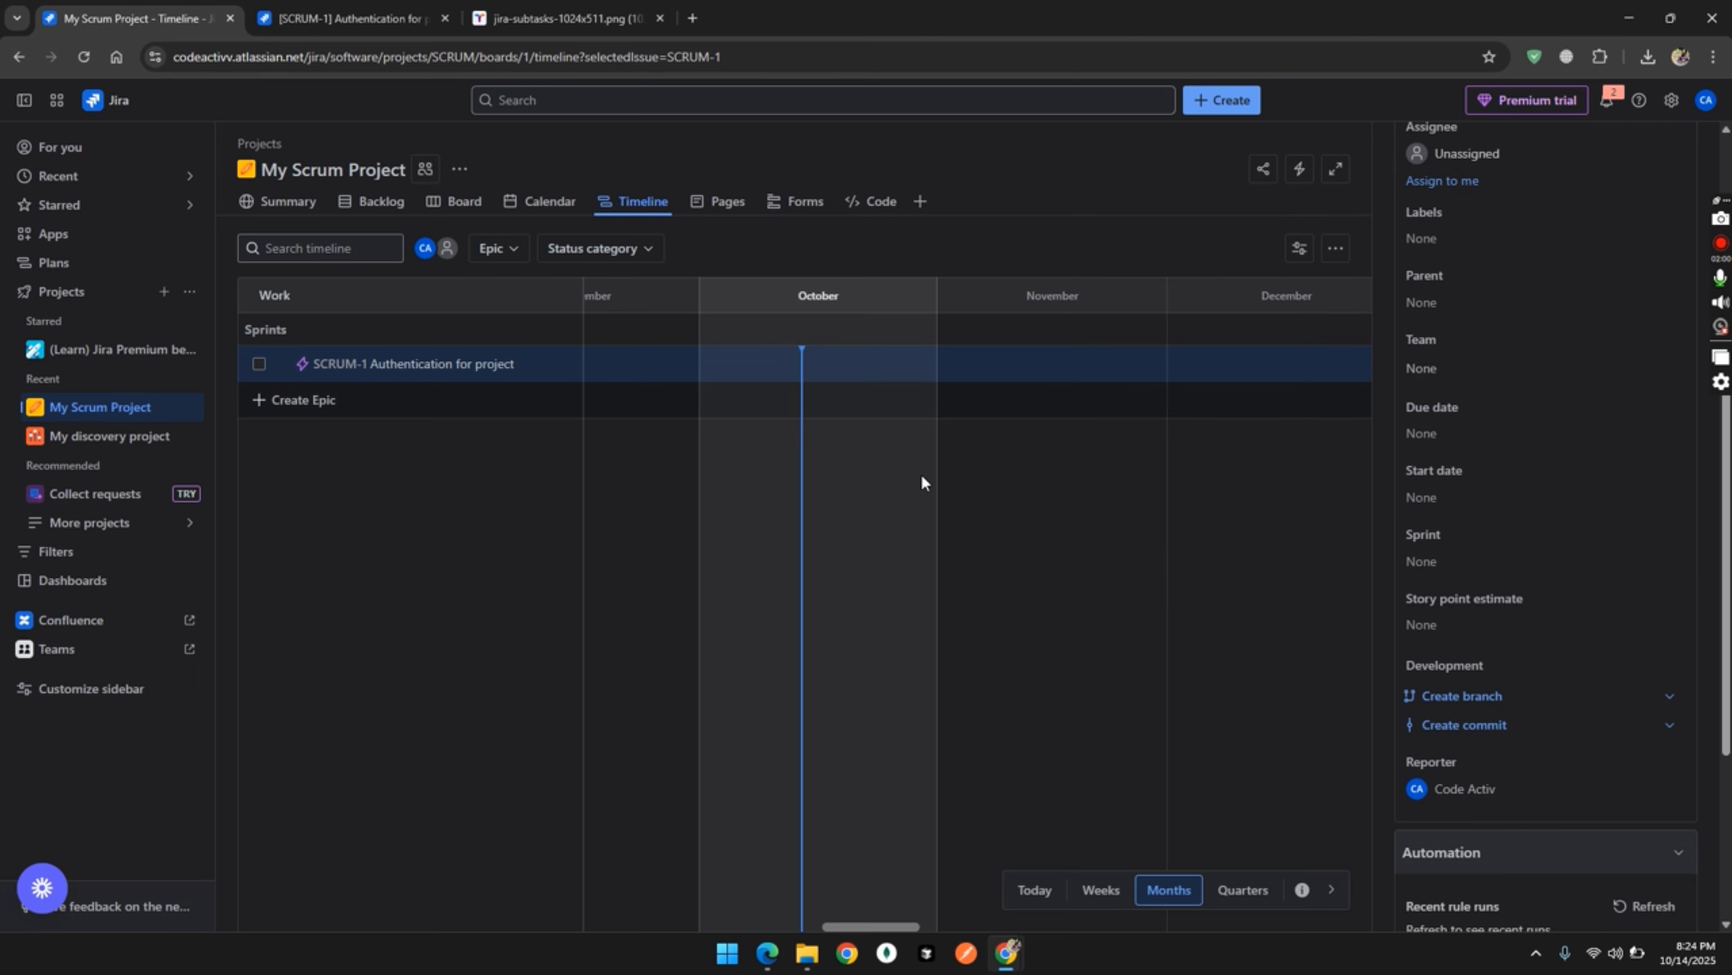
# Compare the project's backlog and board with the epic on its timeline
pyautogui.click(379, 207)
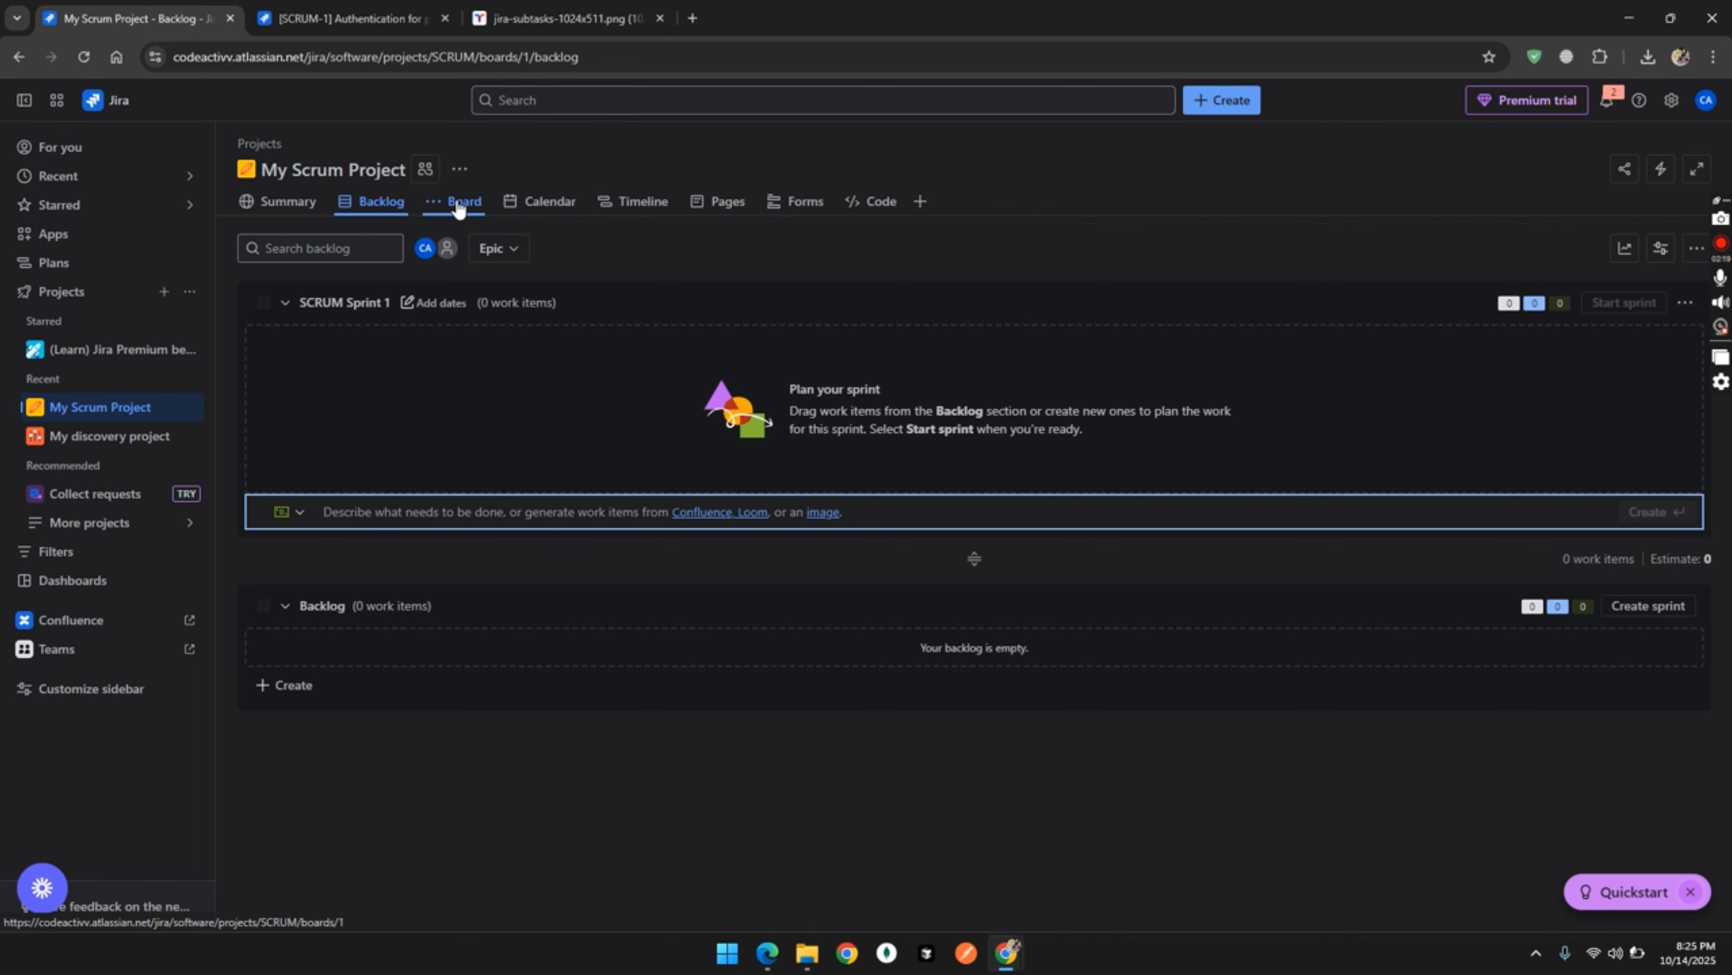
pyautogui.click(458, 205)
pyautogui.click(619, 199)
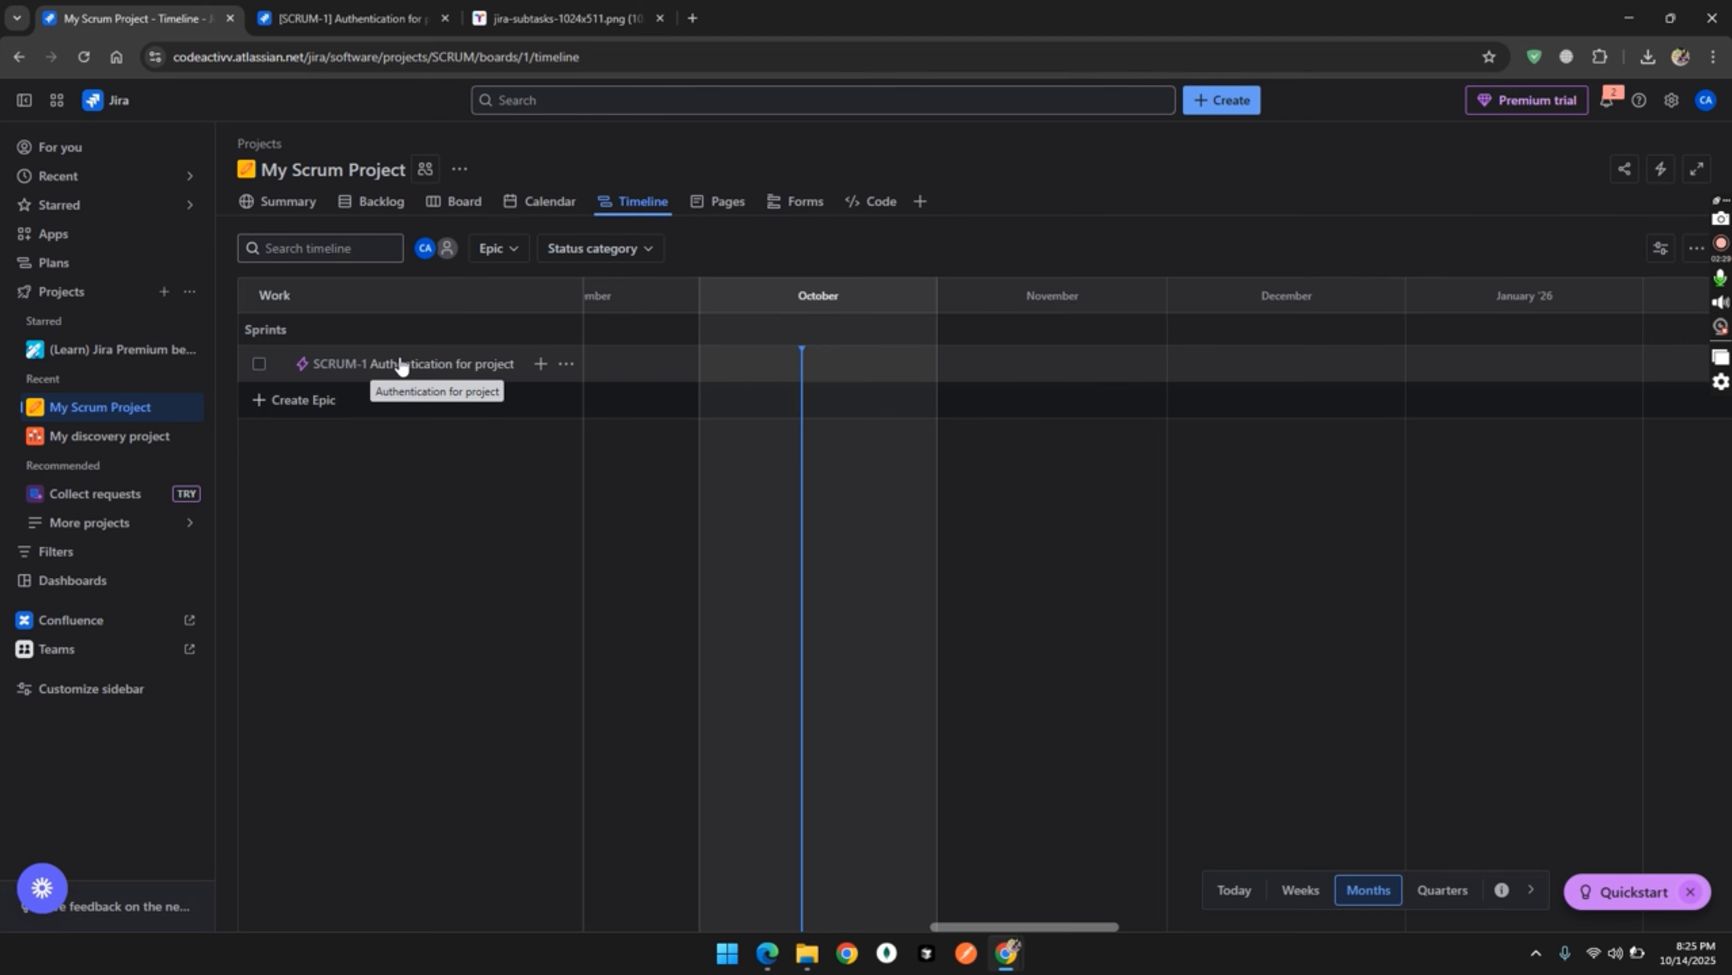
pyautogui.click(370, 200)
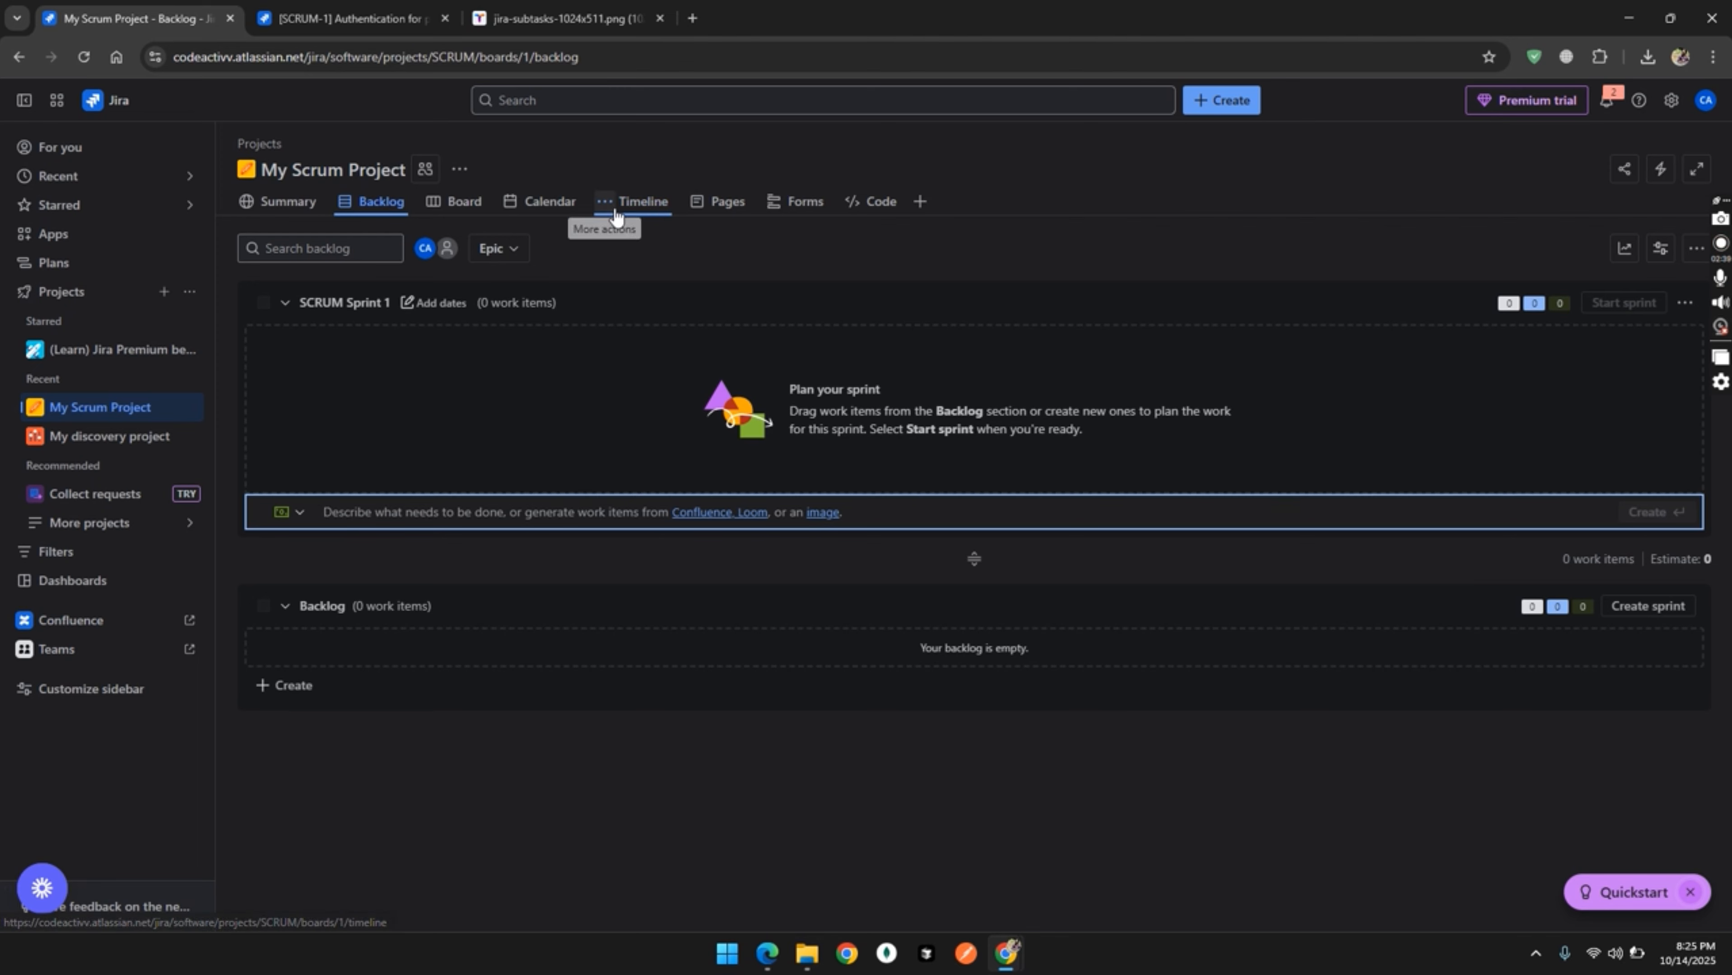
pyautogui.click(638, 213)
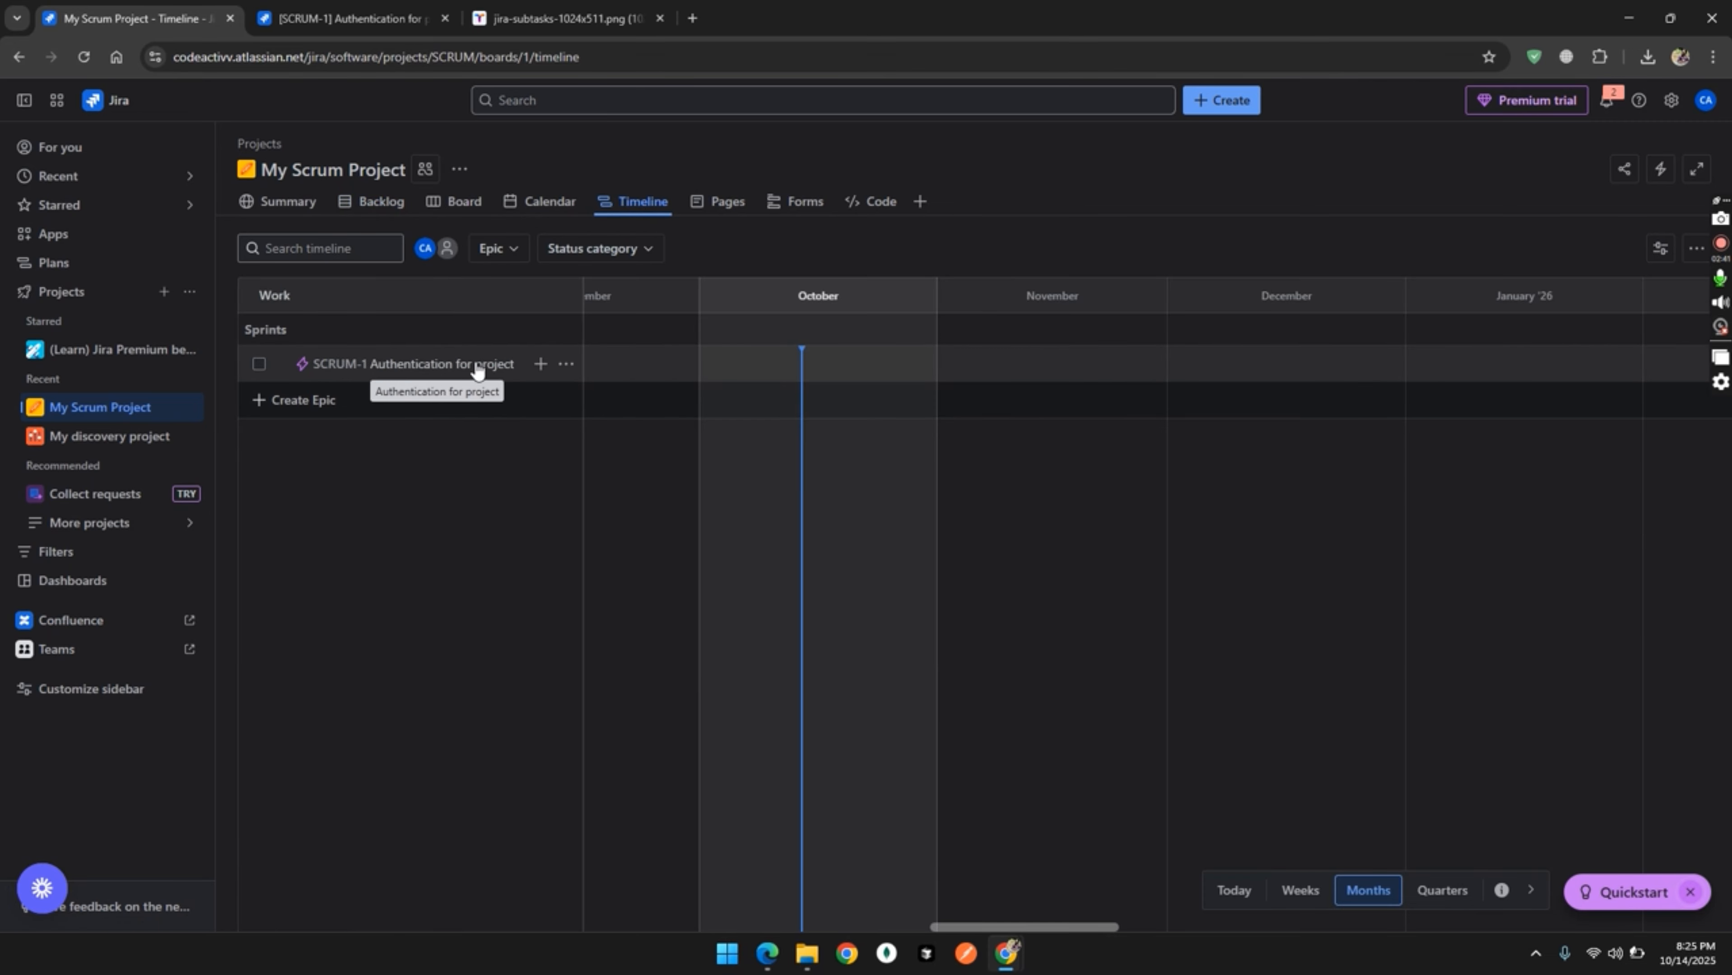
# In the backlog, create a story titled "restrict user password to 10 characters" in SCRUM Sprint 1
pyautogui.click(350, 202)
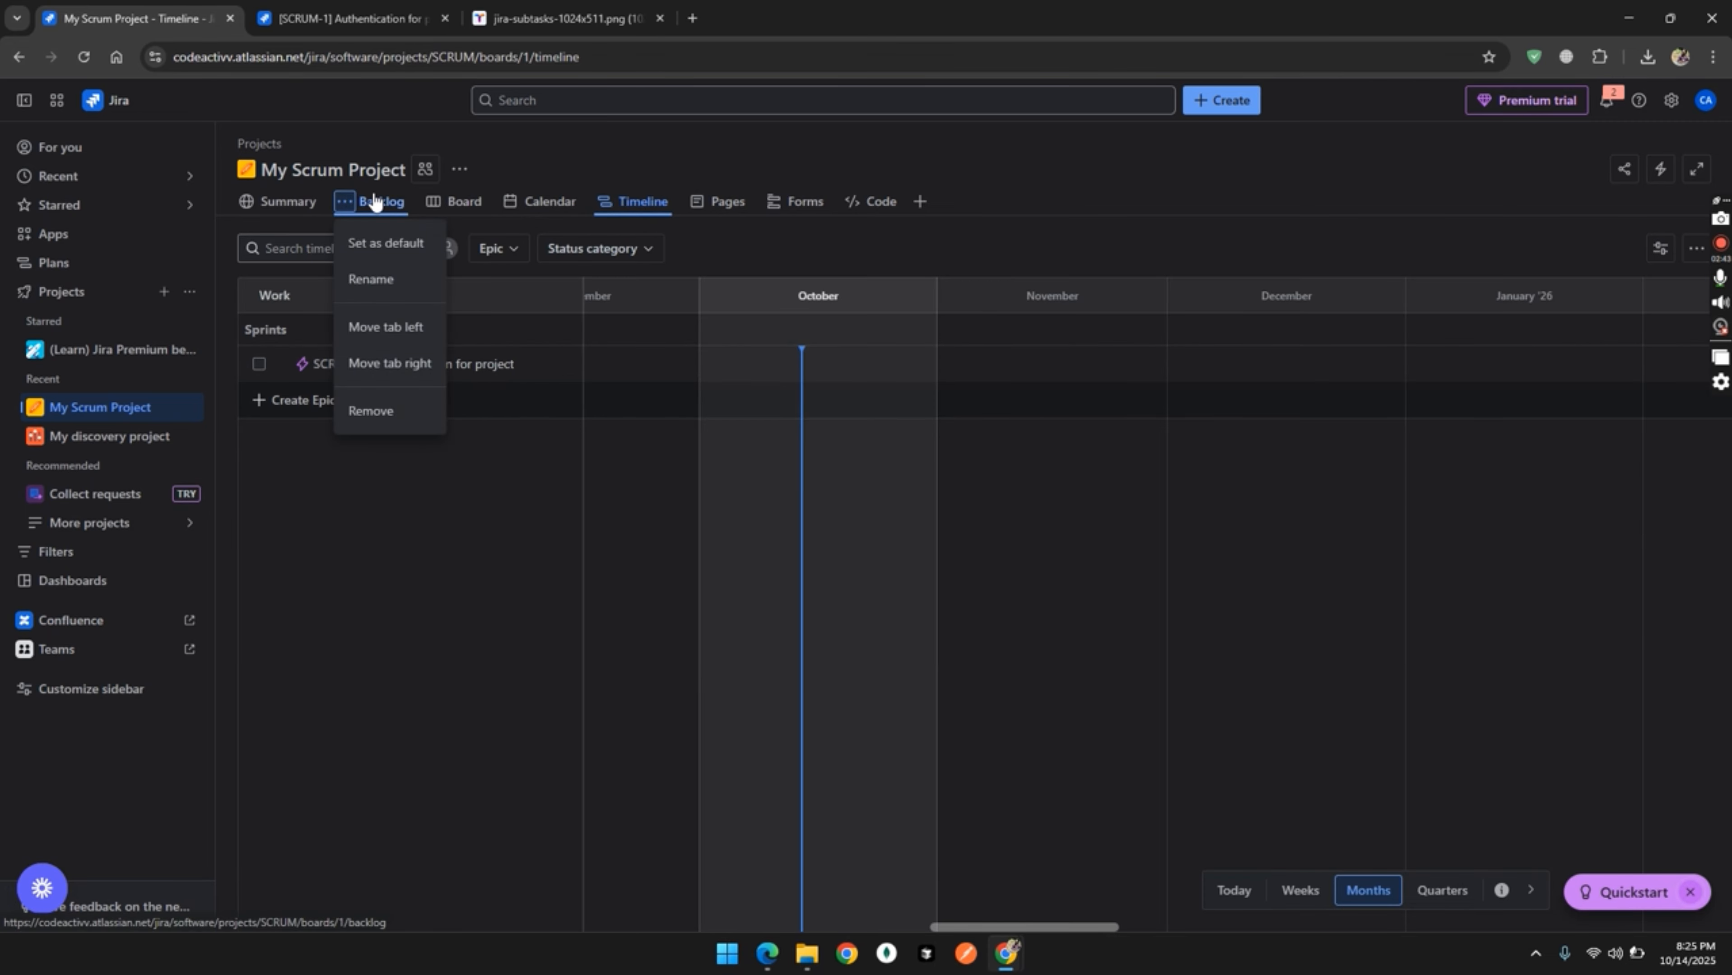
pyautogui.click(374, 200)
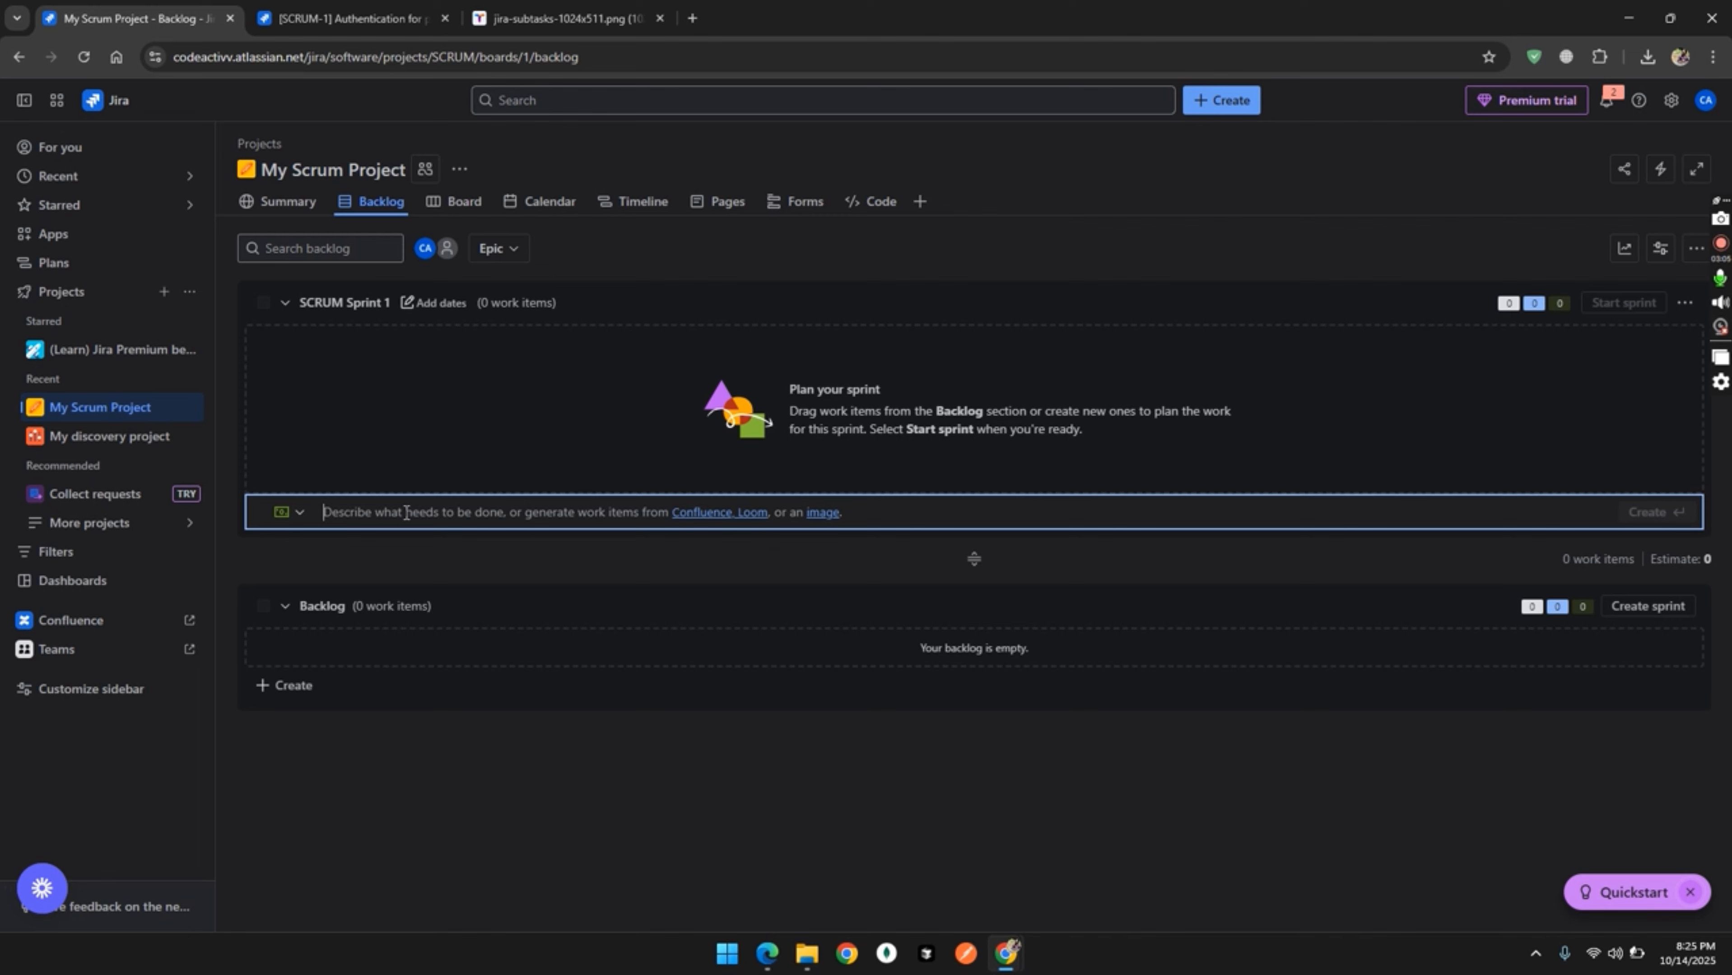
pyautogui.write('restrict')
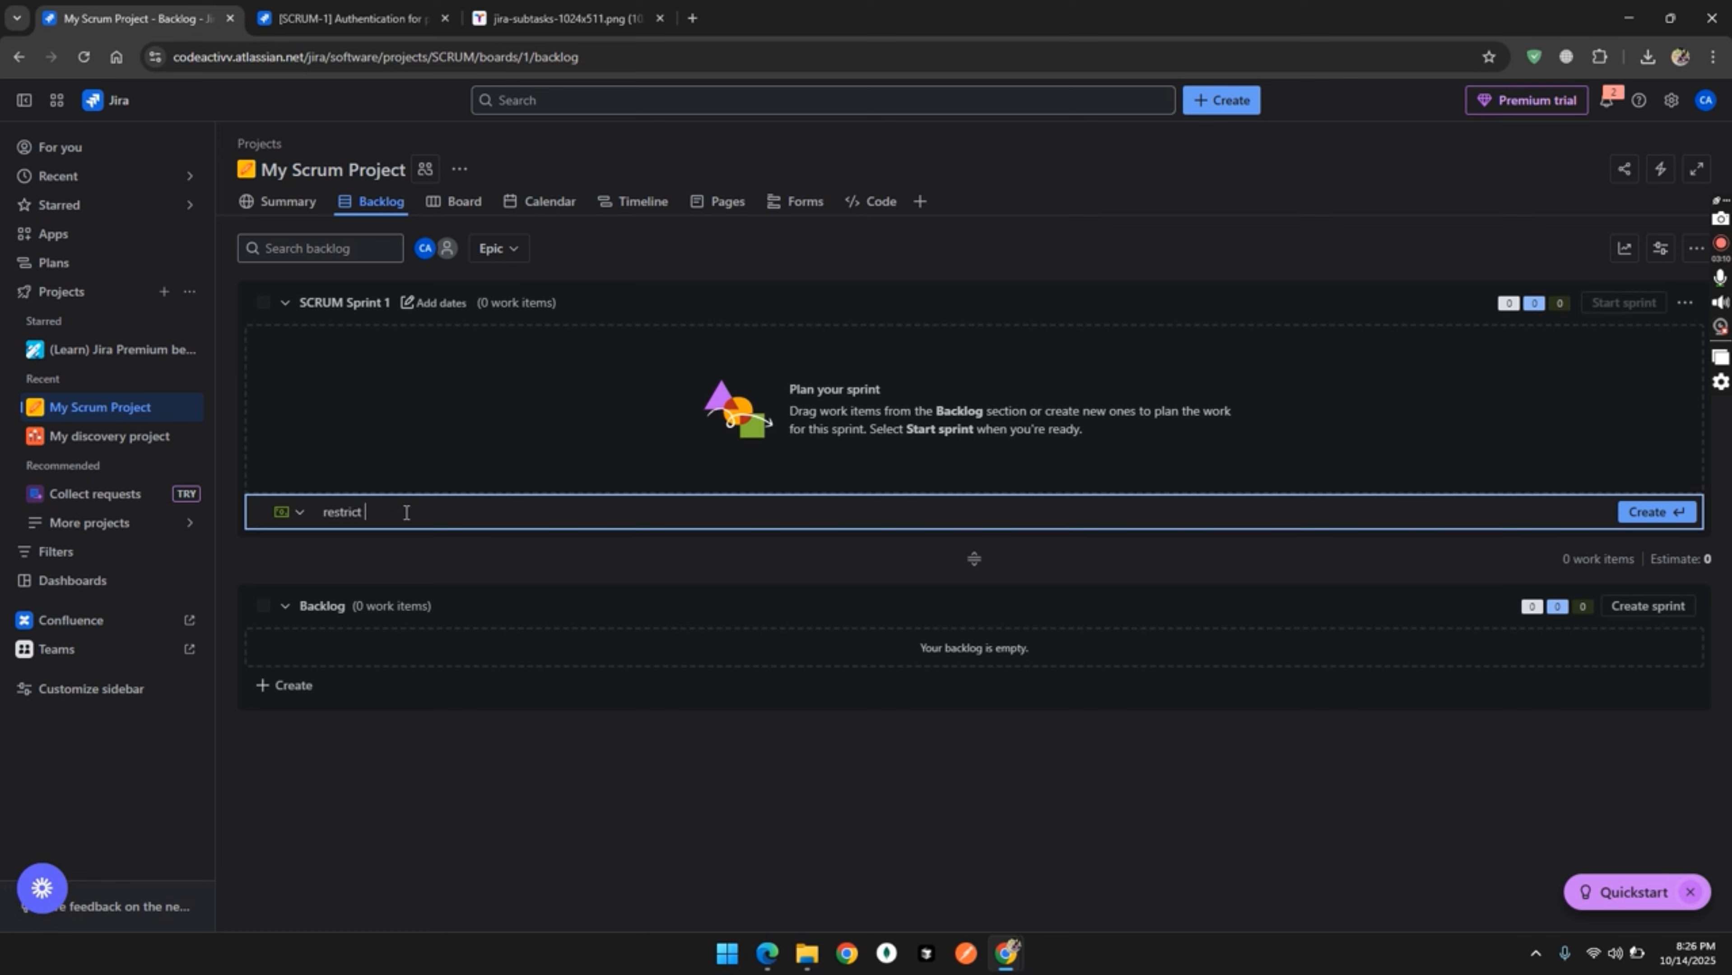
pyautogui.write(' user password to 10 characters')
pyautogui.click(279, 513)
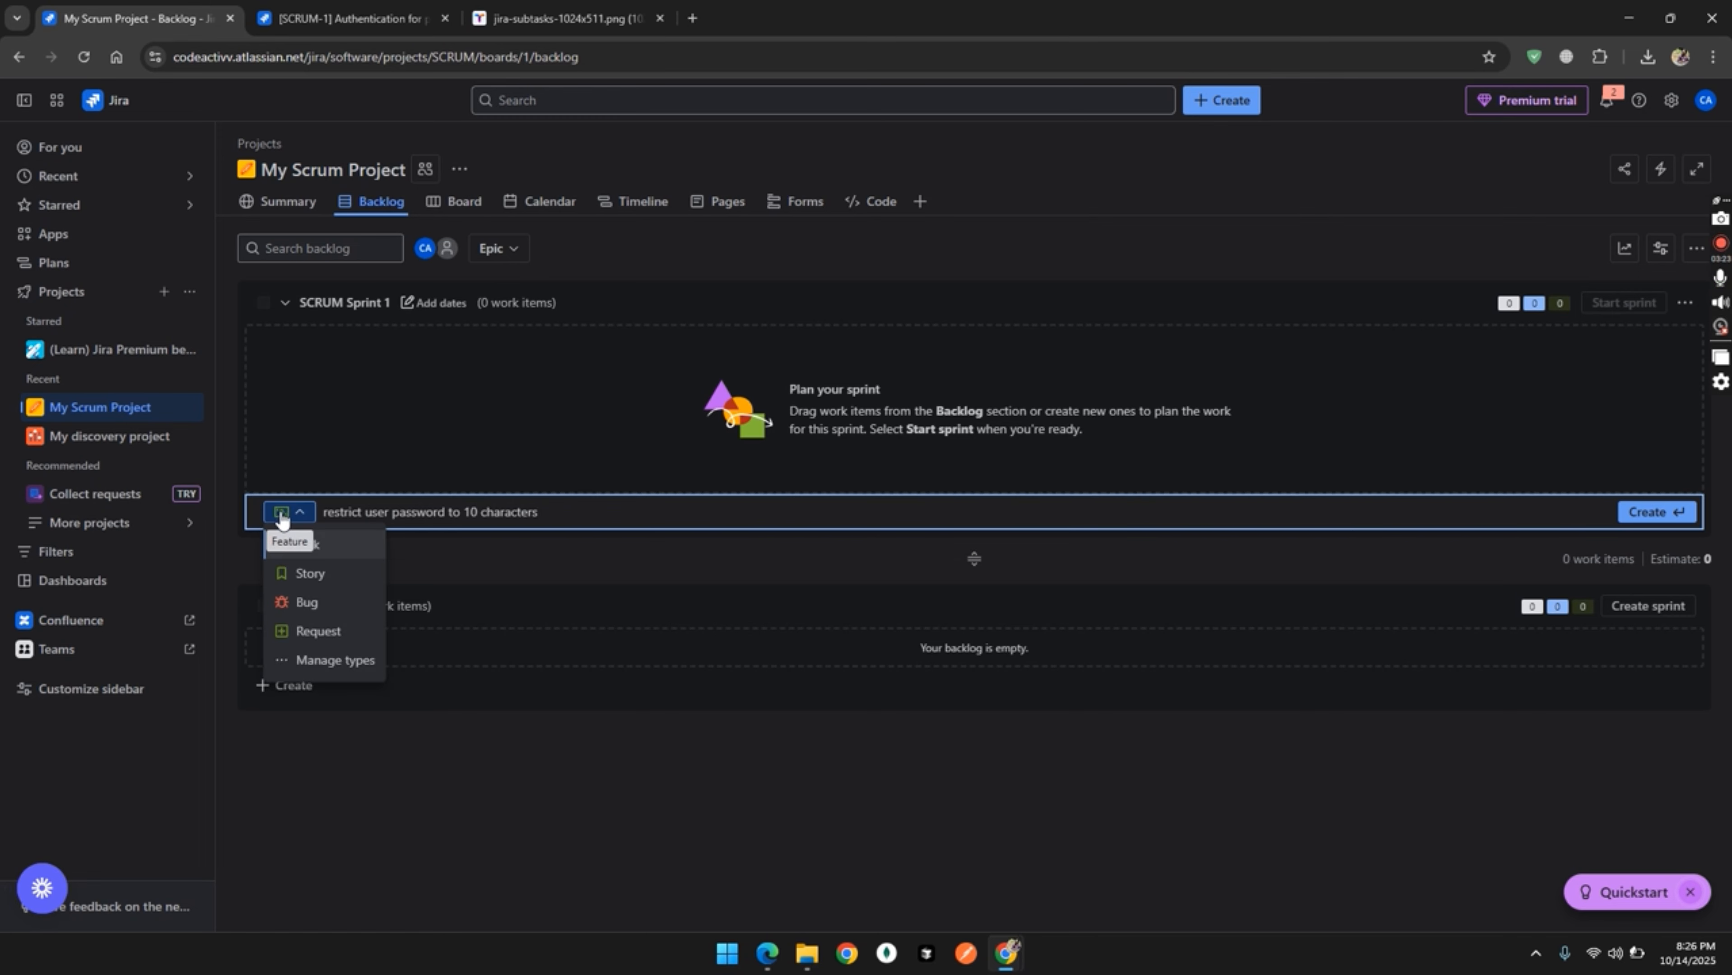
pyautogui.click(300, 584)
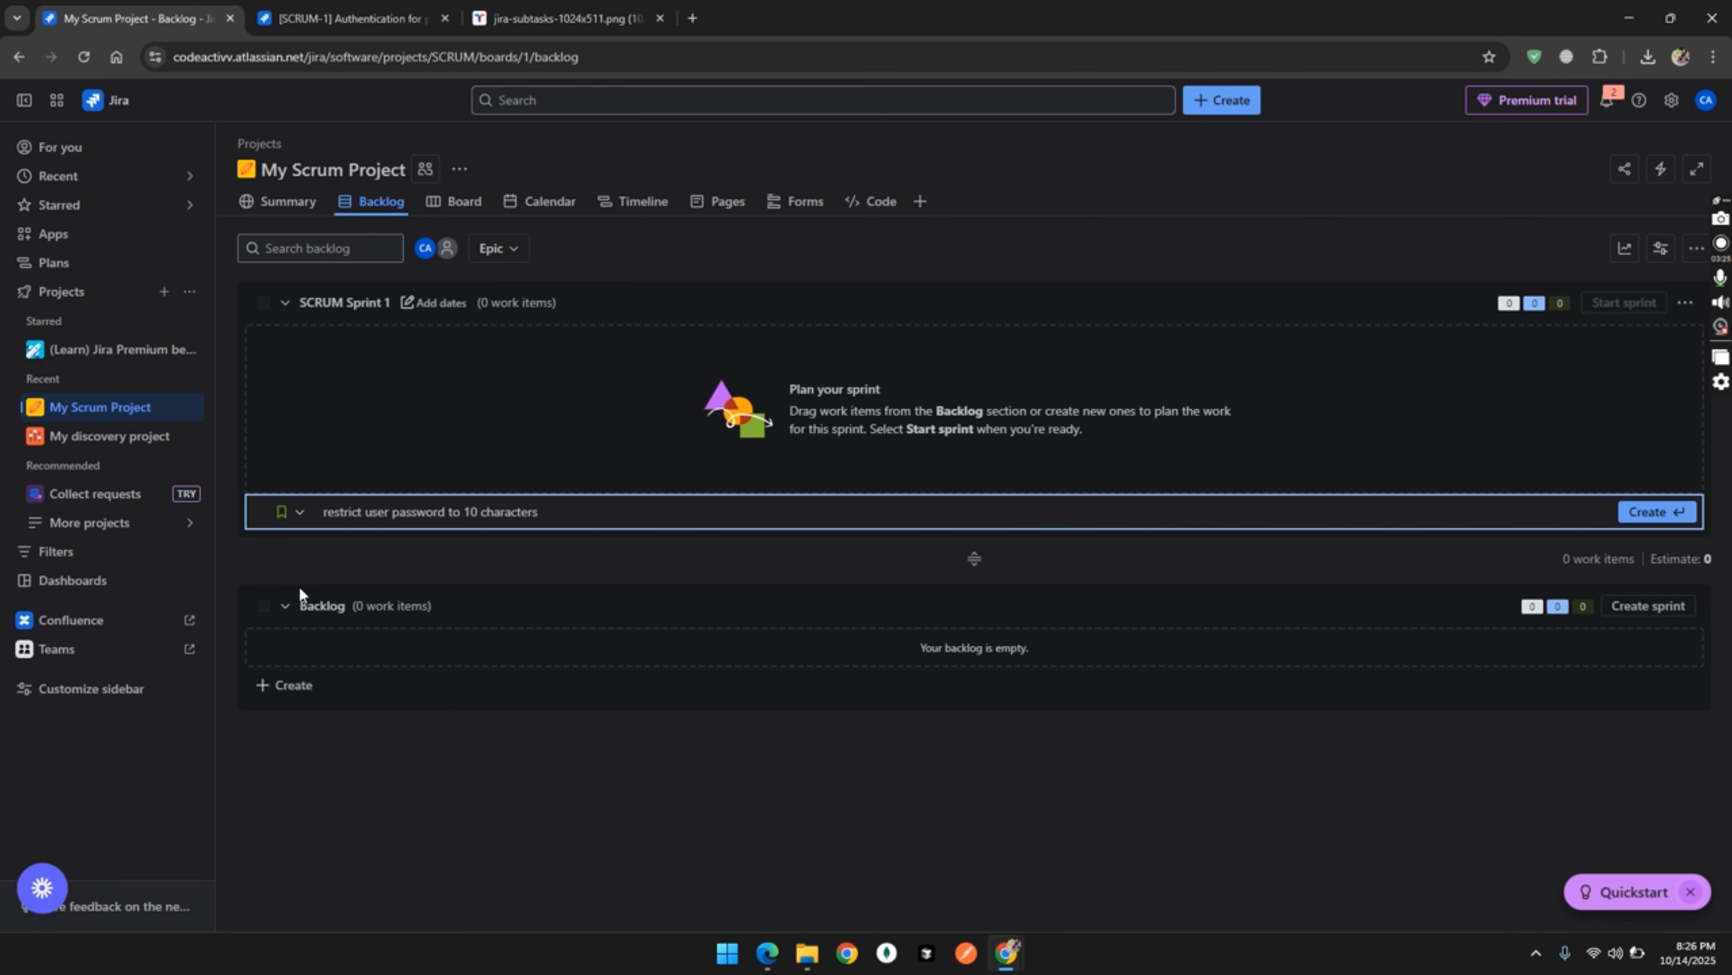
pyautogui.click(1640, 523)
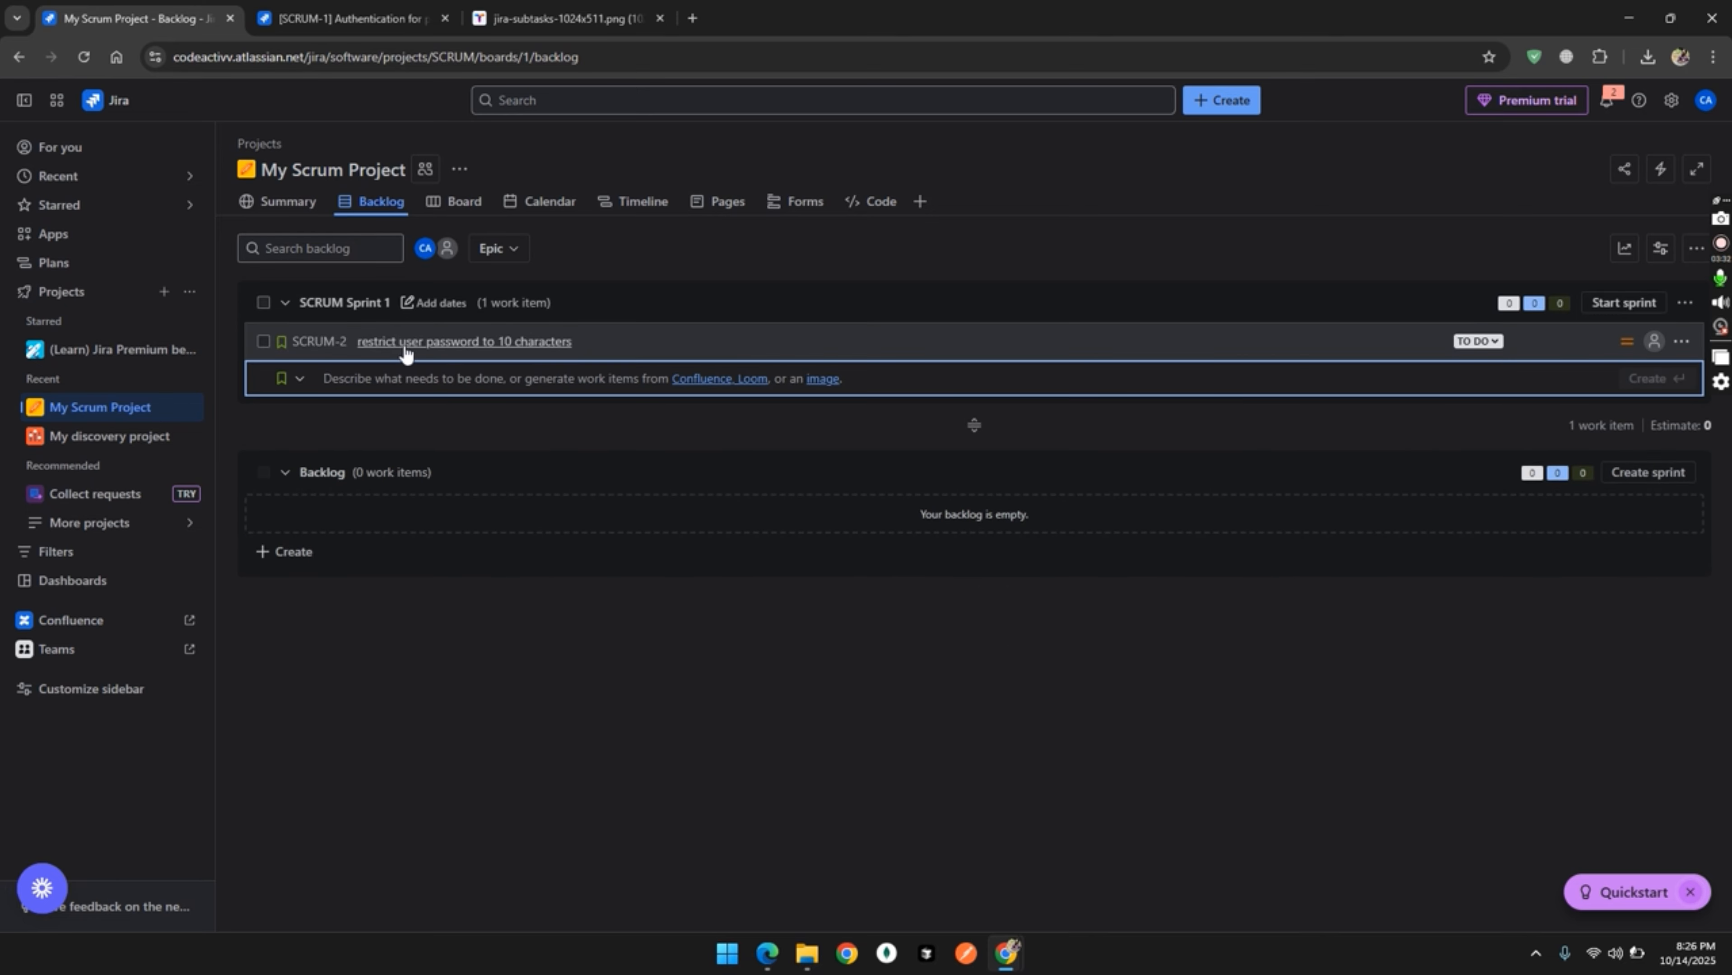
# Open the SCRUM-2 password restriction story on its own full page
pyautogui.click(406, 349)
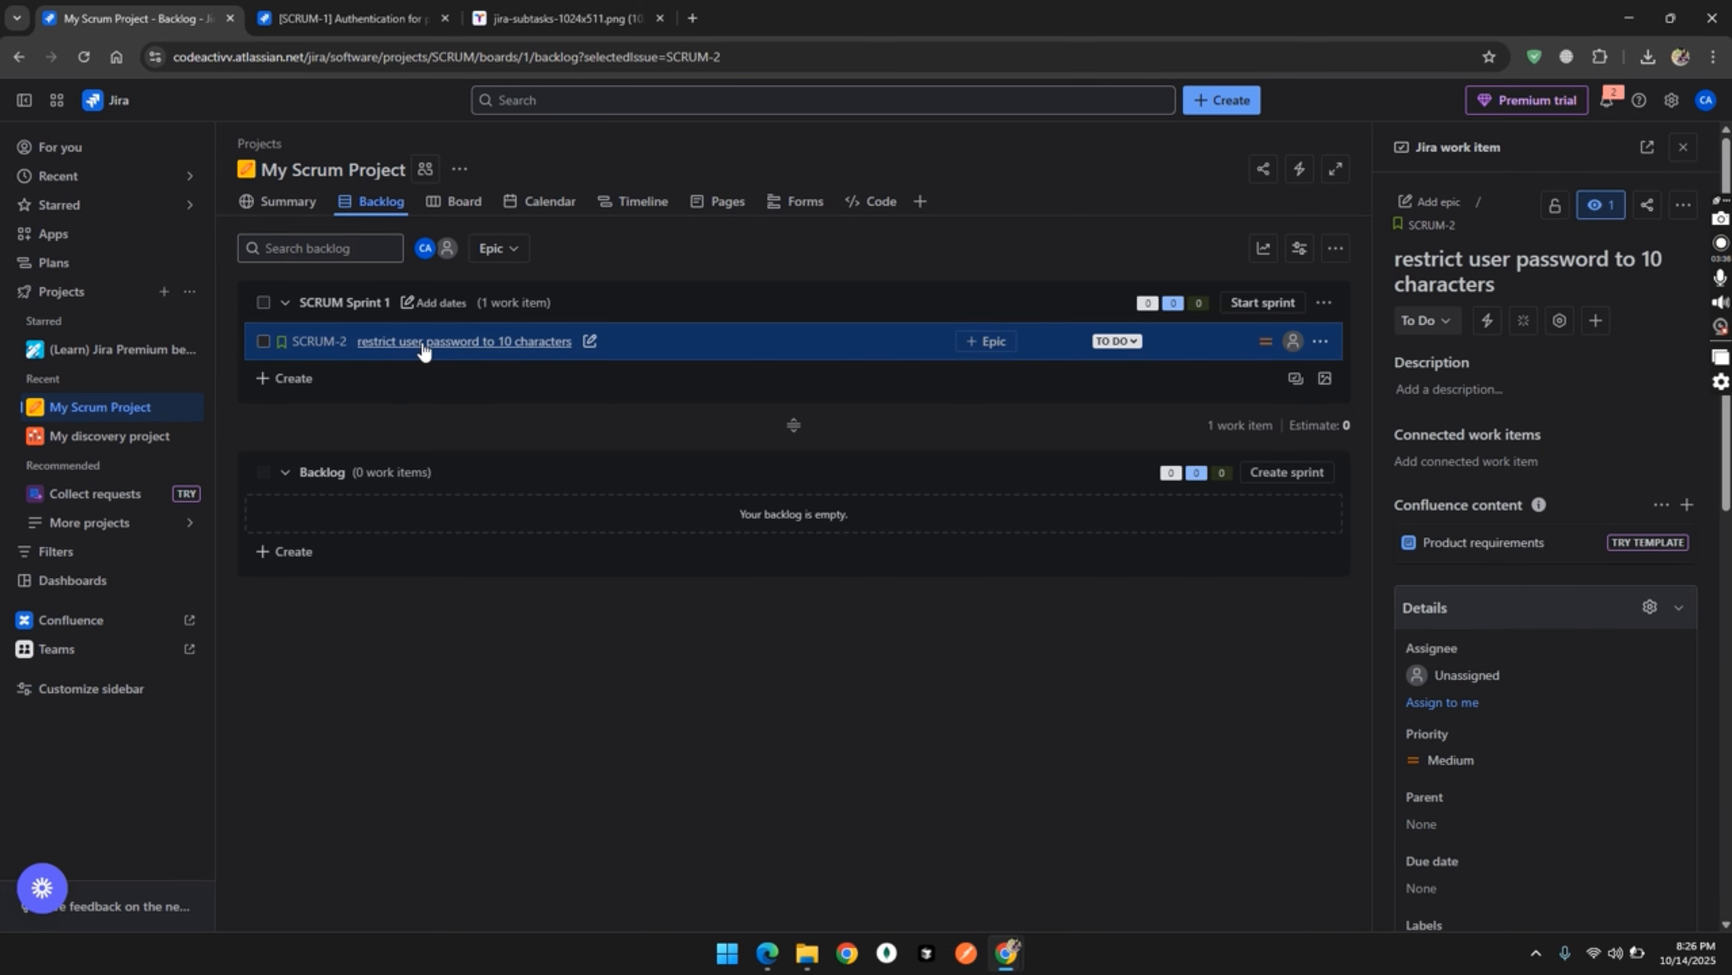
pyautogui.rightClick(423, 349)
pyautogui.moveTo(519, 362)
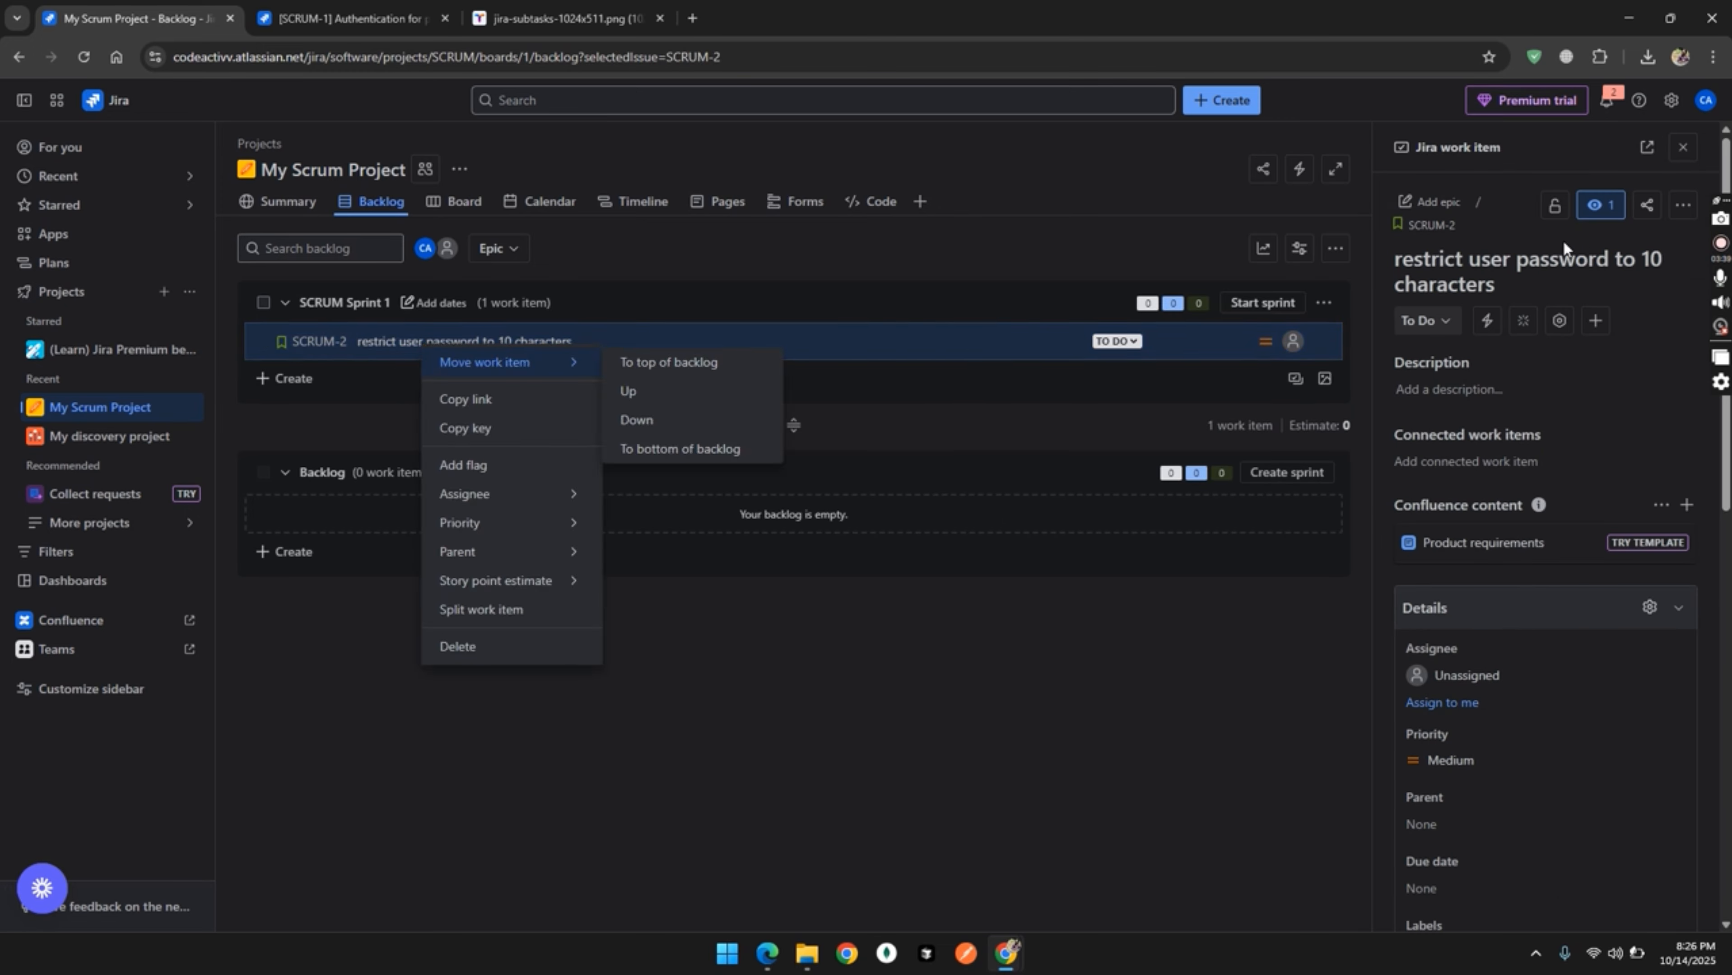
pyautogui.click(396, 350)
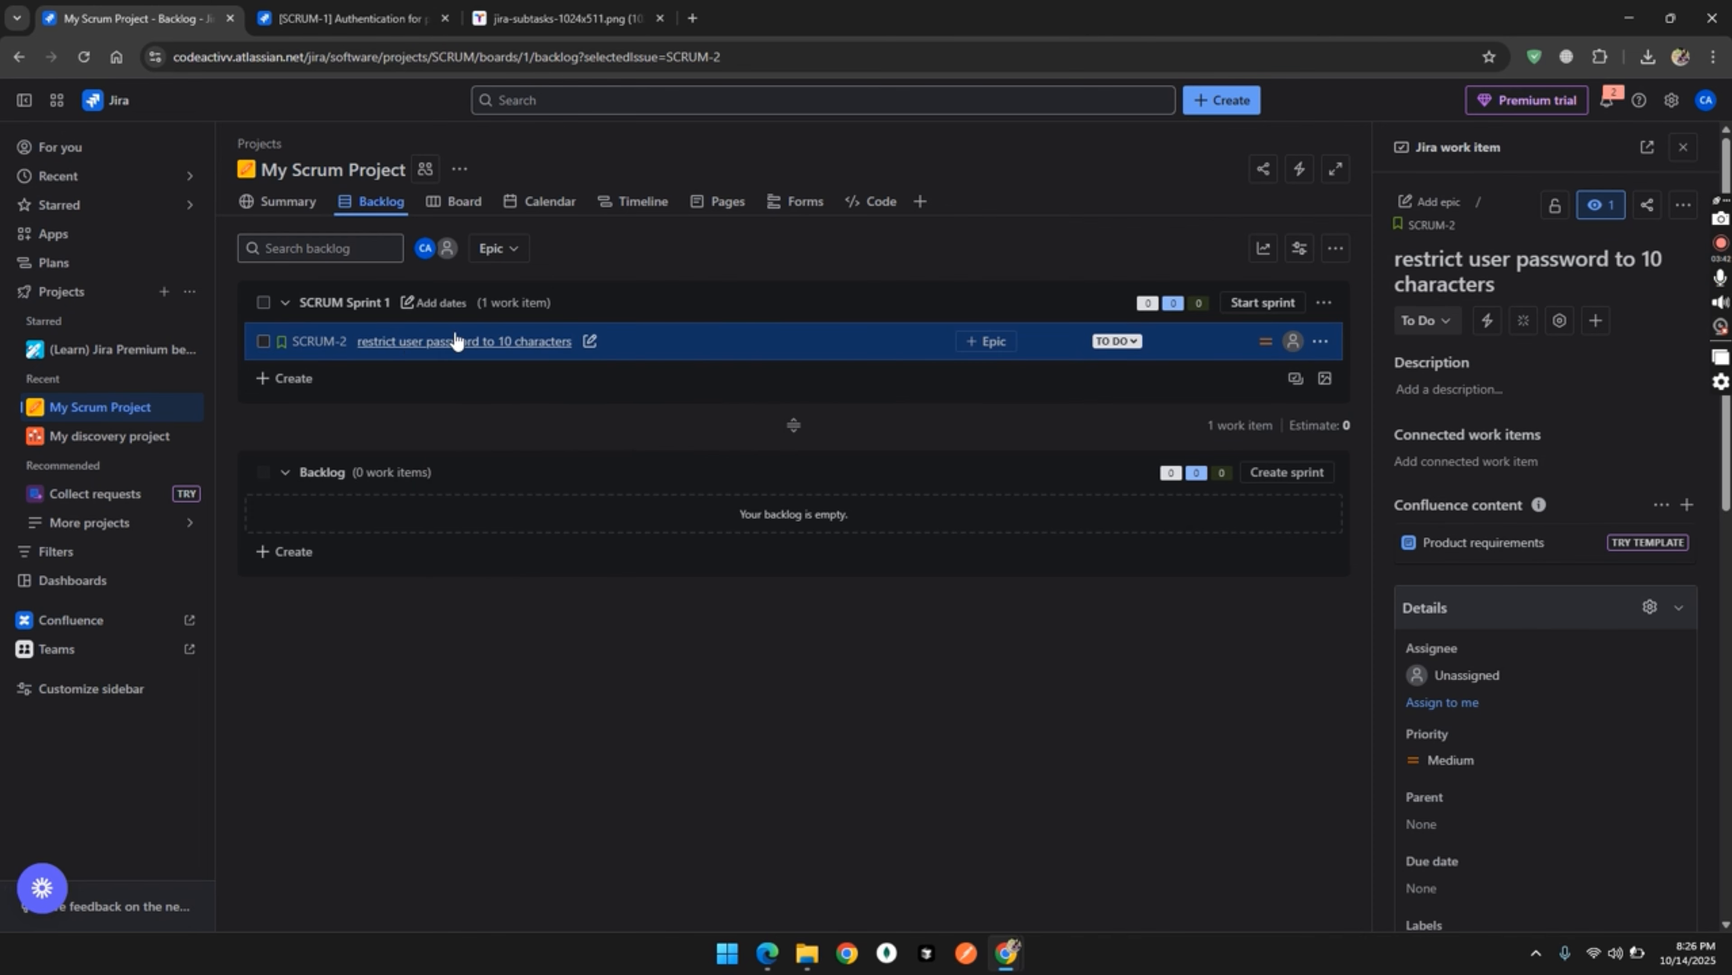
pyautogui.click(1426, 225)
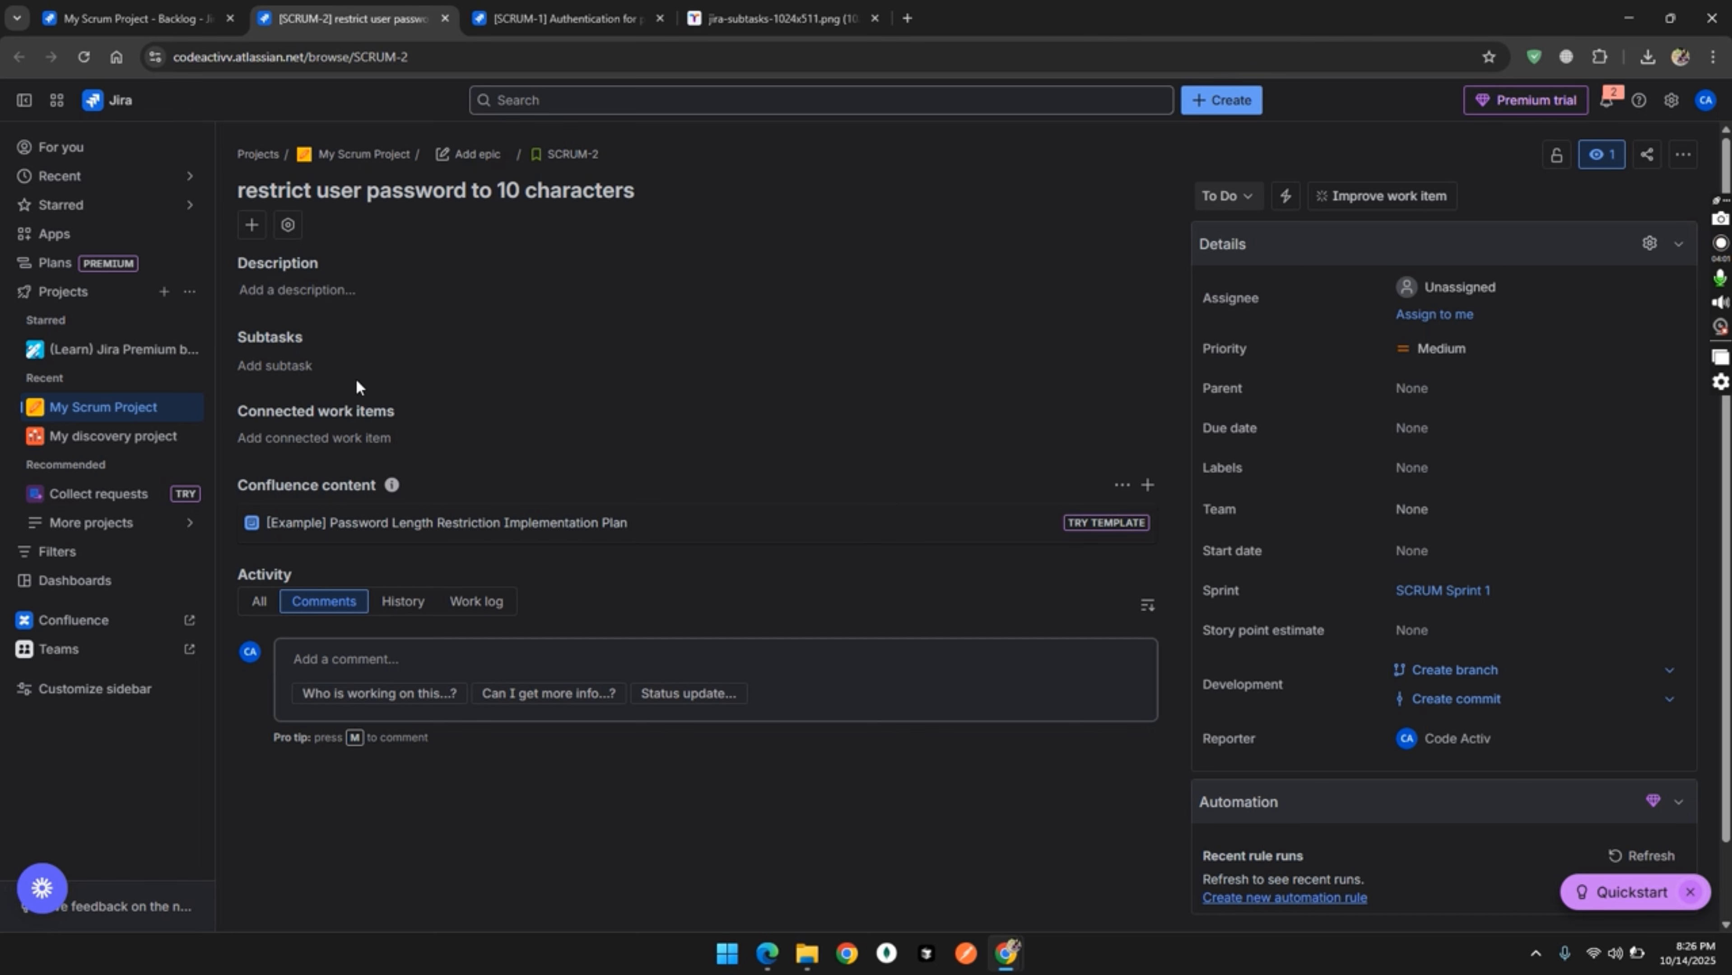
# Examine the story's subtask entry, connected work item options and detail fields
pyautogui.click(283, 369)
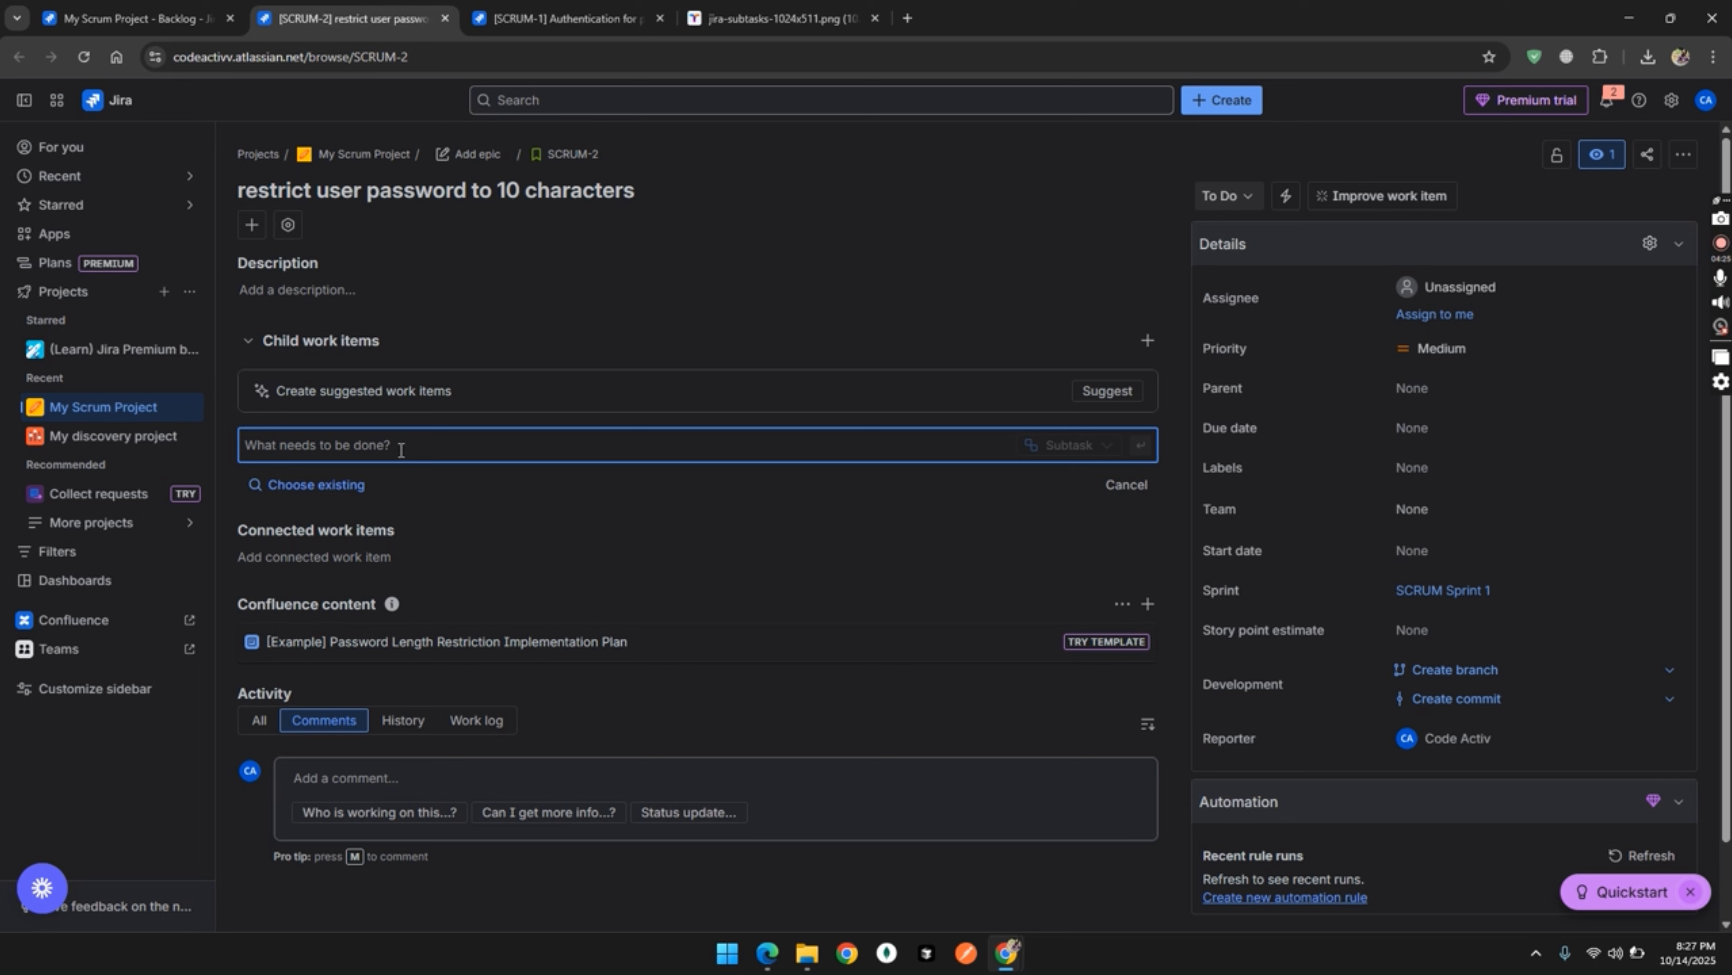
pyautogui.click(369, 559)
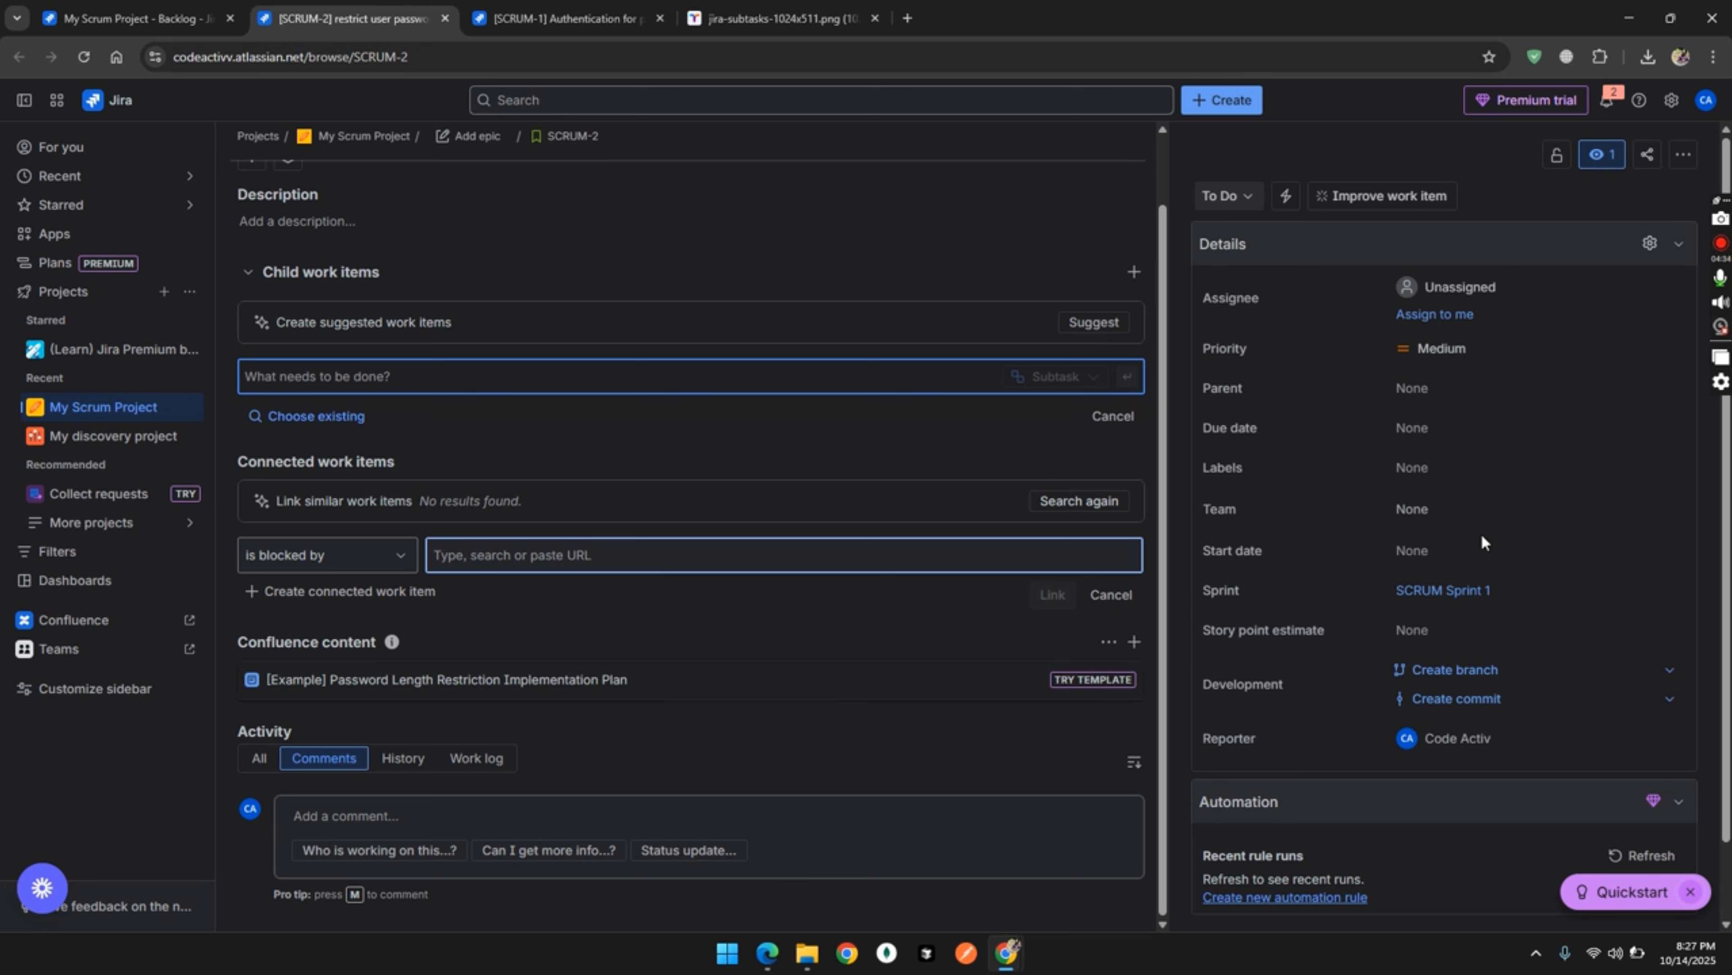
pyautogui.scroll(-1, 1386, 581)
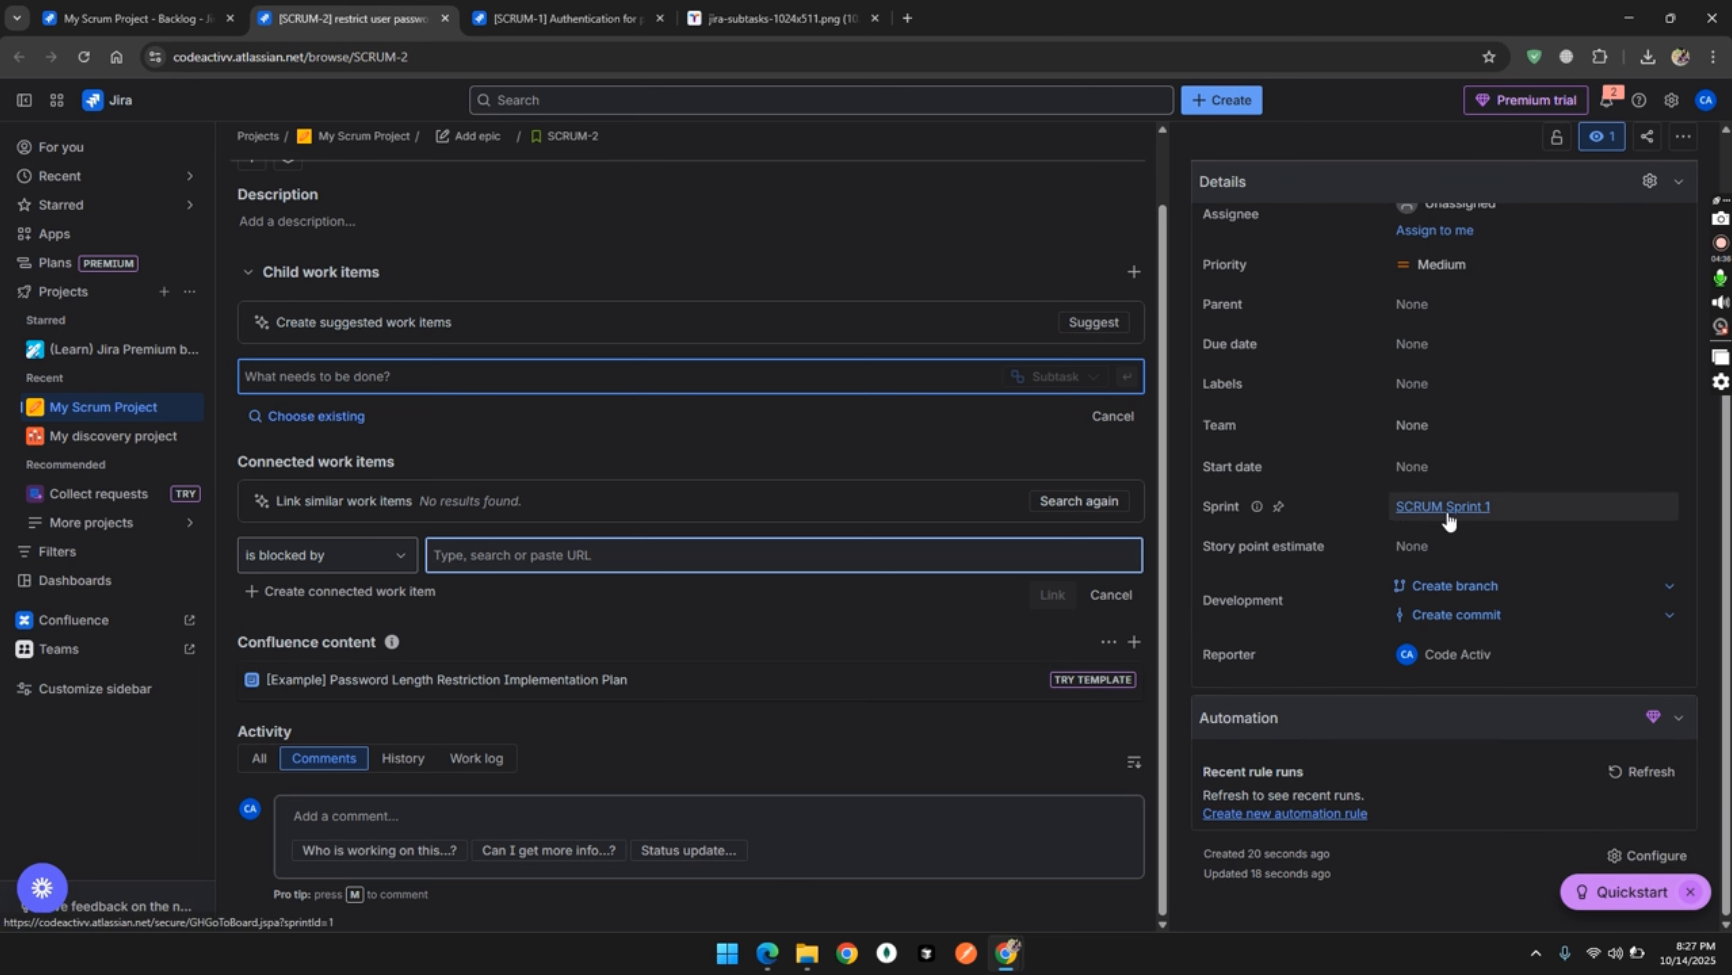
pyautogui.scroll(1, 1333, 362)
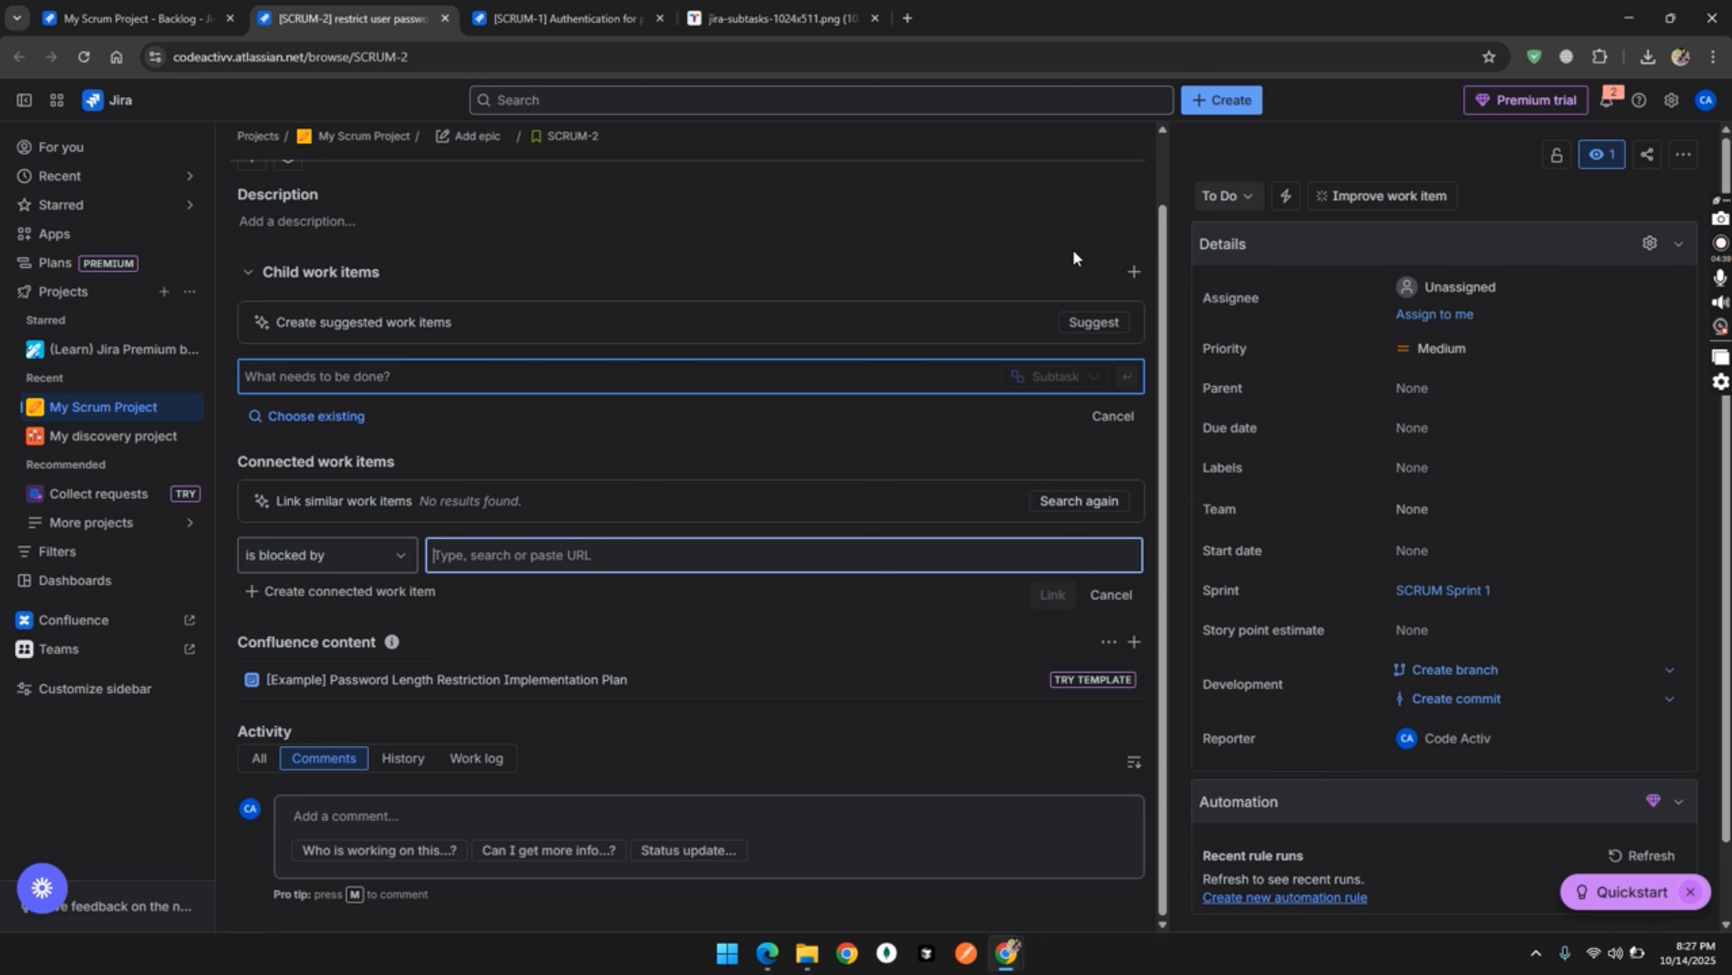
pyautogui.scroll(1, 529, 290)
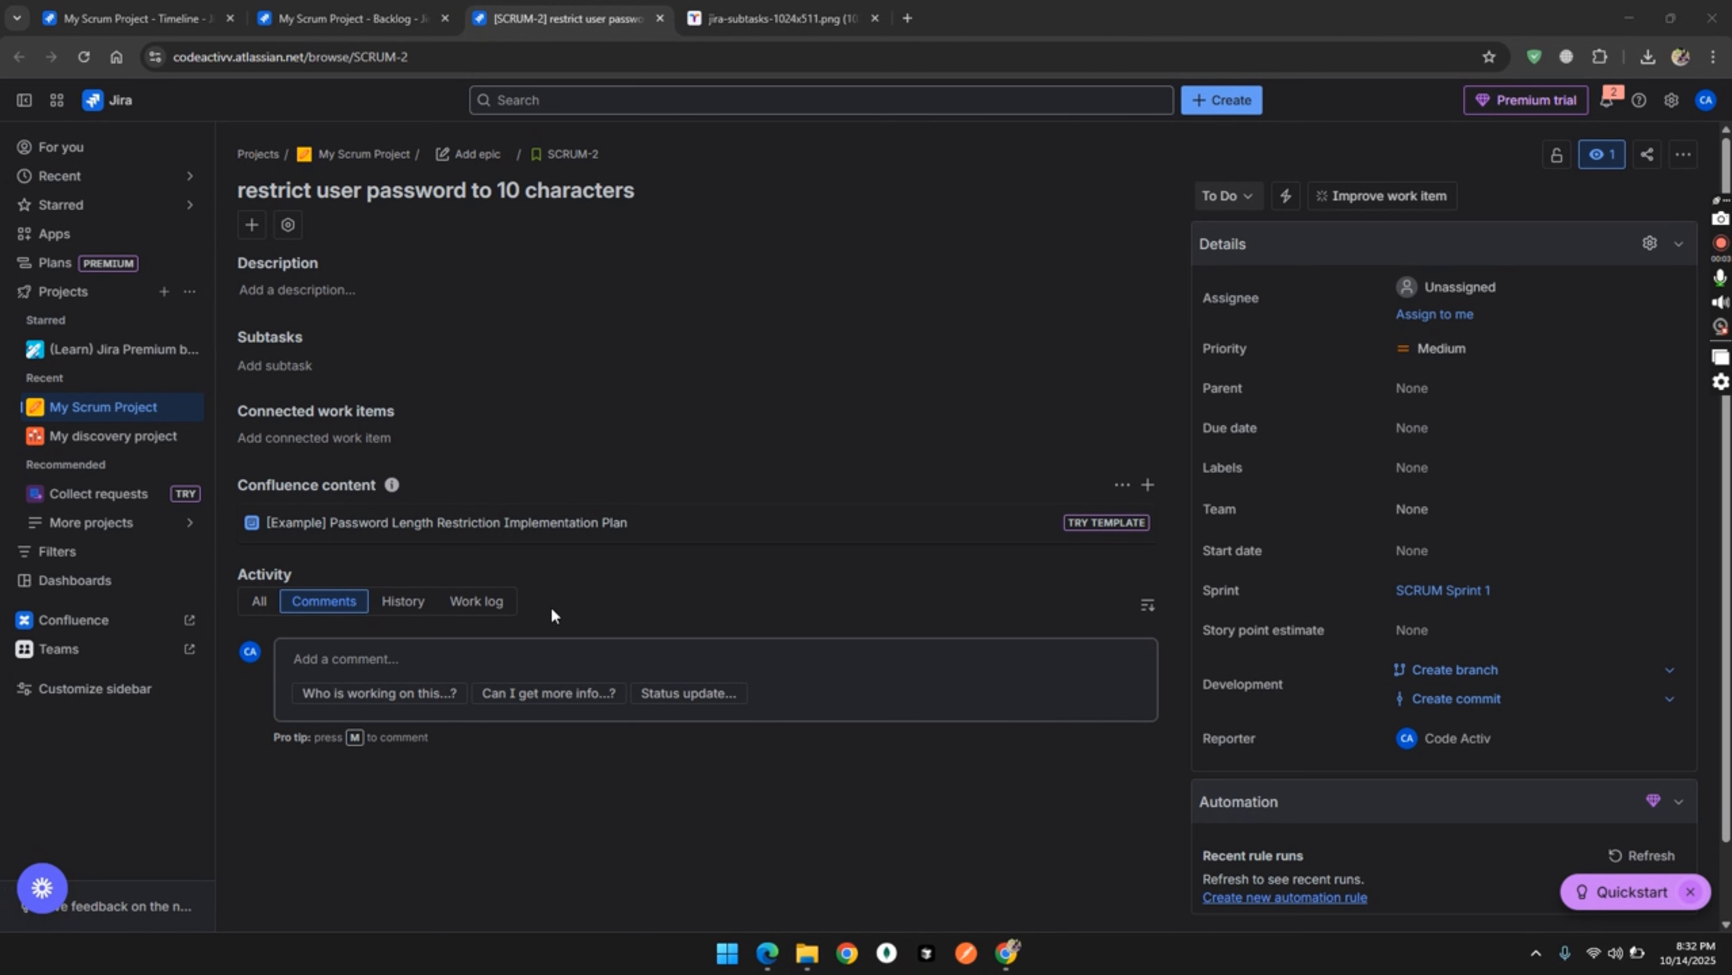
# Assign the story to the epic SCRUM-1 Authentication for project
pyautogui.click(469, 156)
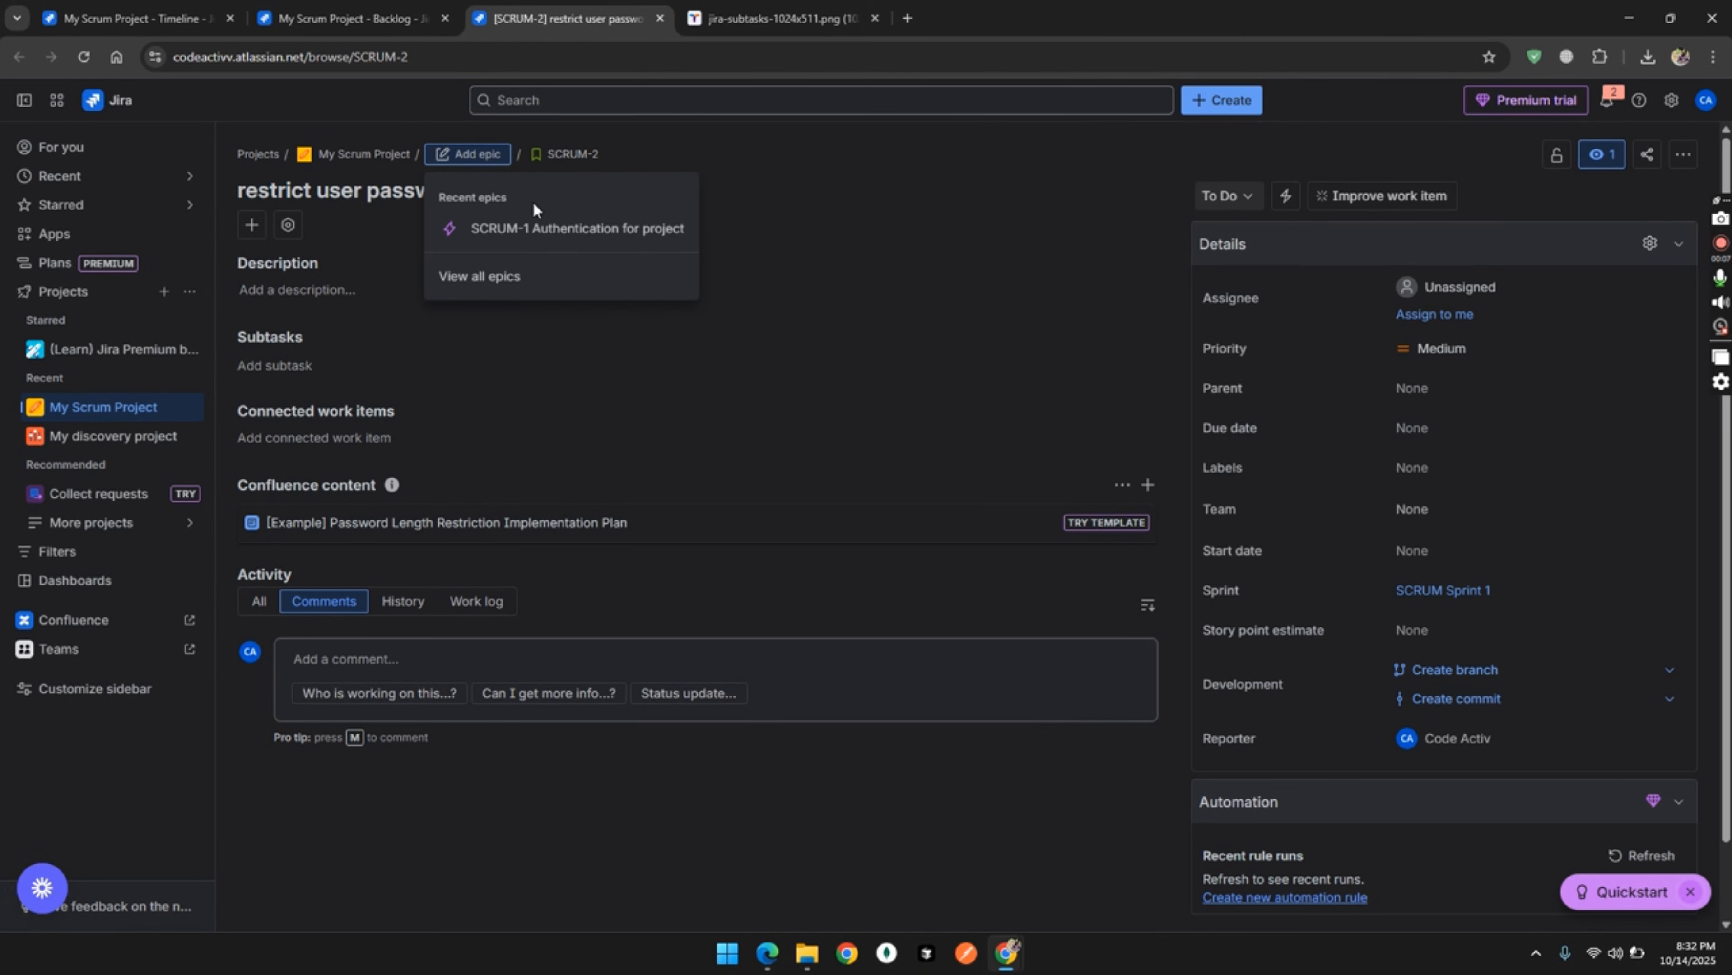
pyautogui.click(573, 232)
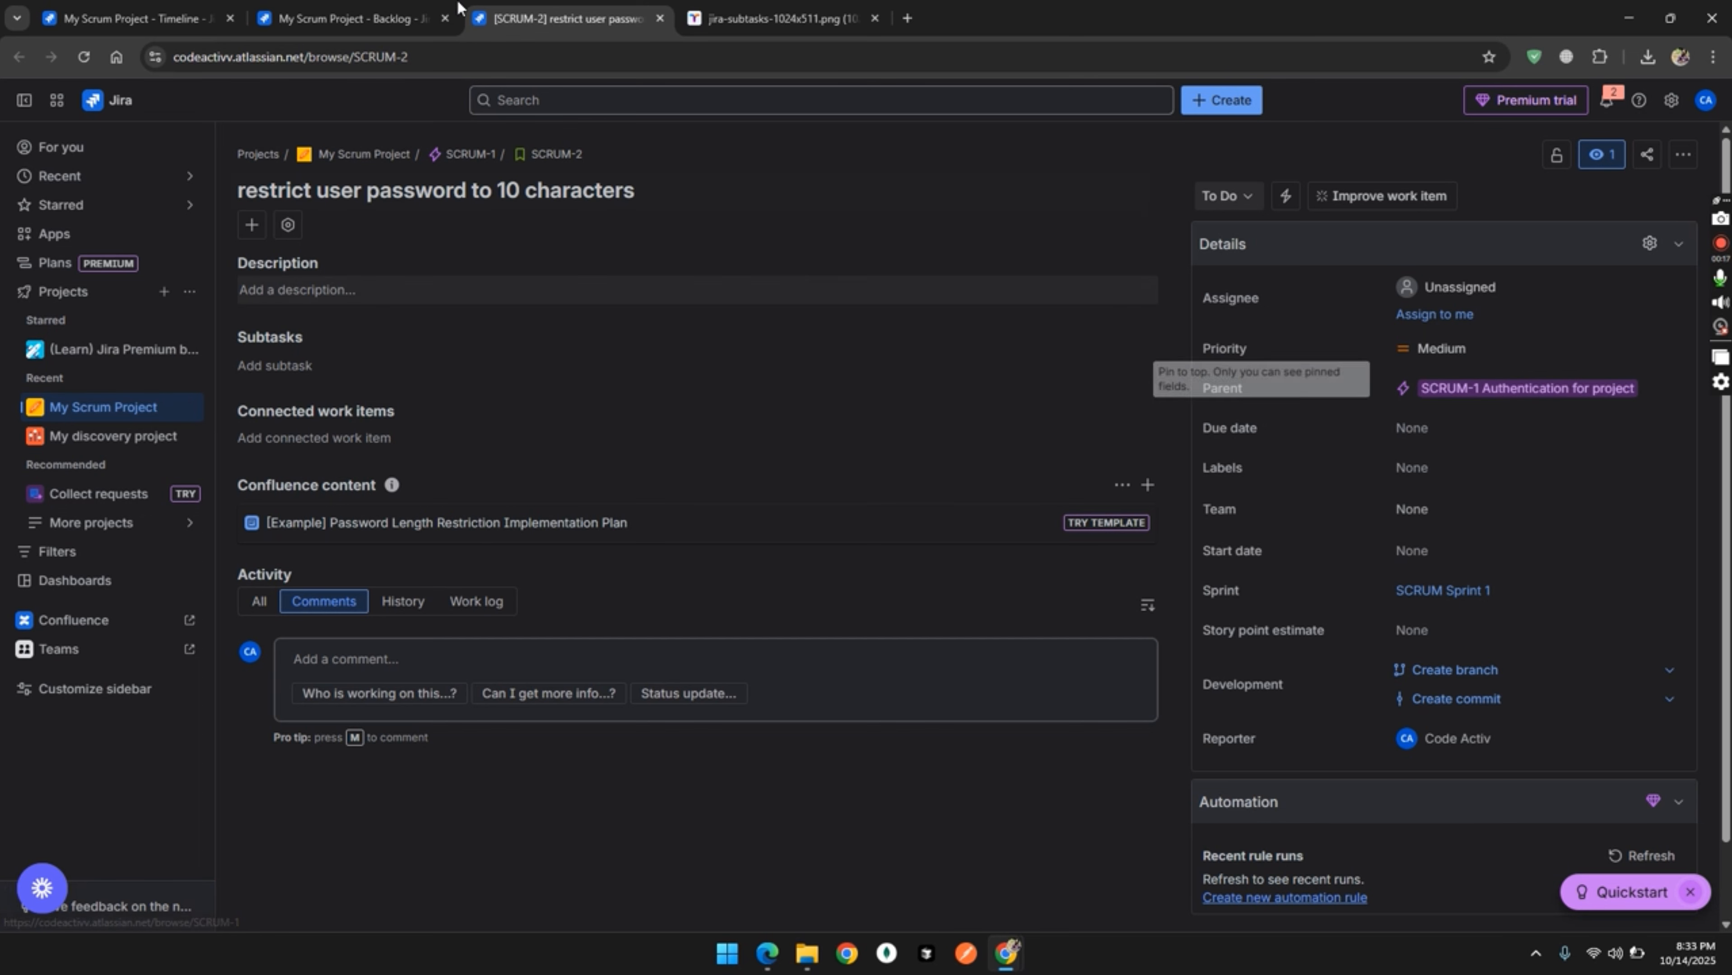
# Reload the project timeline and examine the Authentication for project epic with its child work items expanded
pyautogui.click(143, 7)
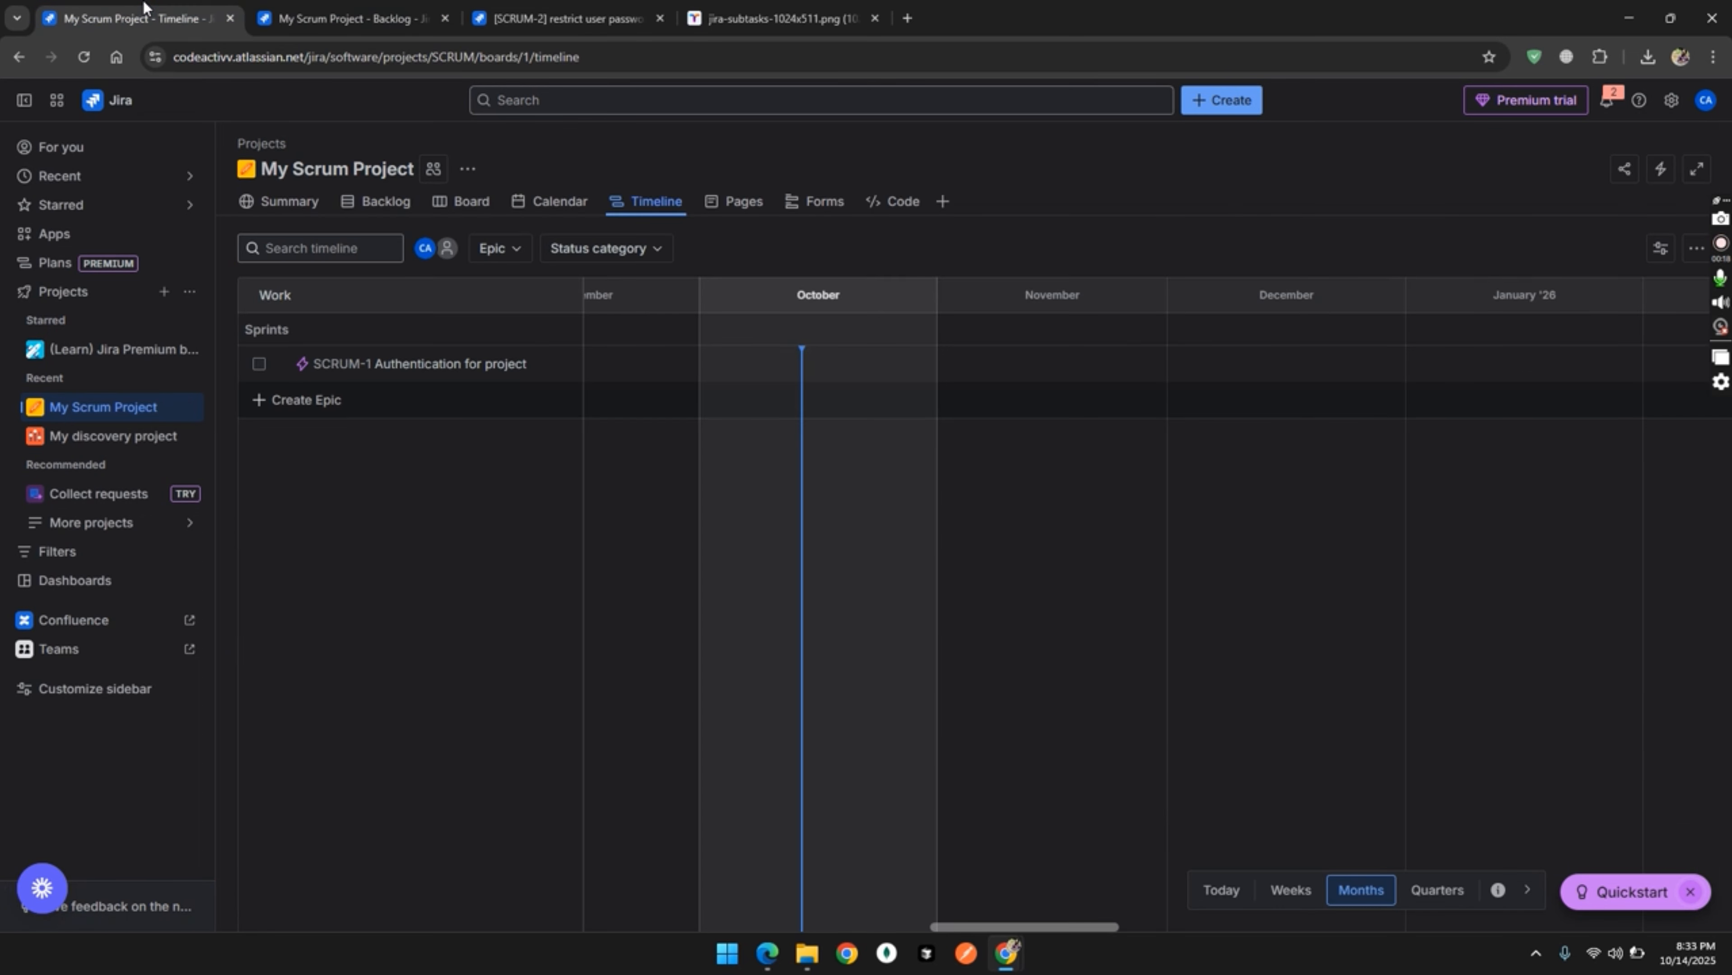
pyautogui.click(84, 59)
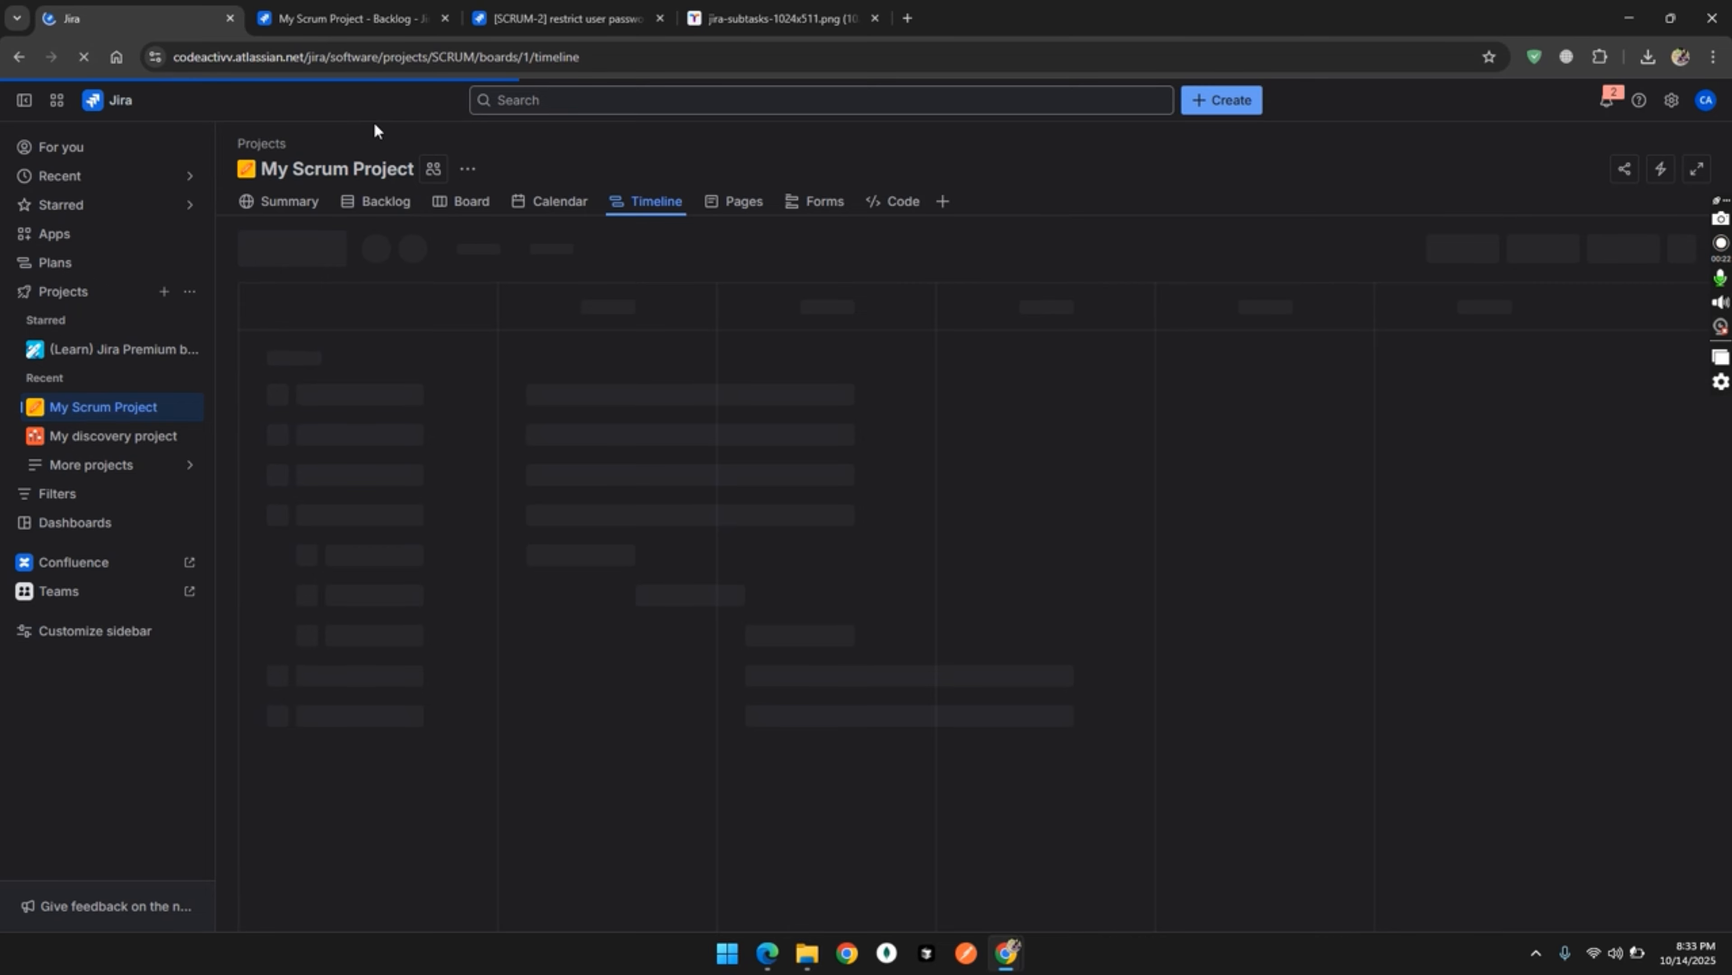
pyautogui.click(267, 8)
pyautogui.click(137, 19)
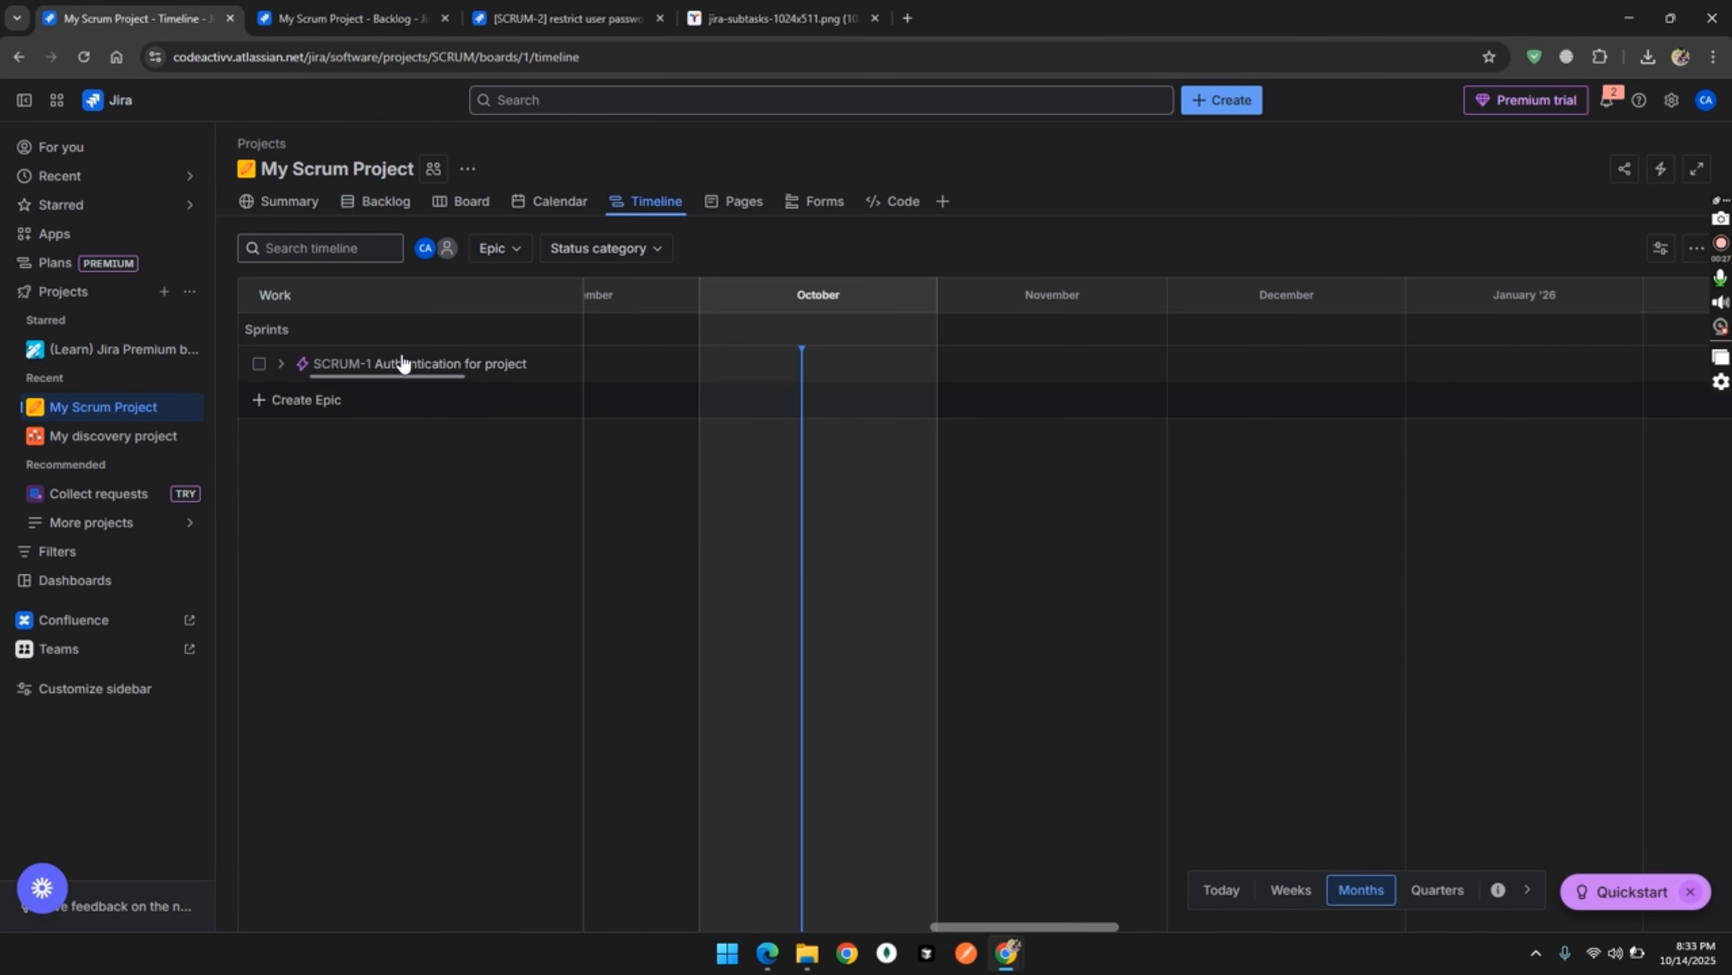
pyautogui.click(358, 368)
pyautogui.click(280, 365)
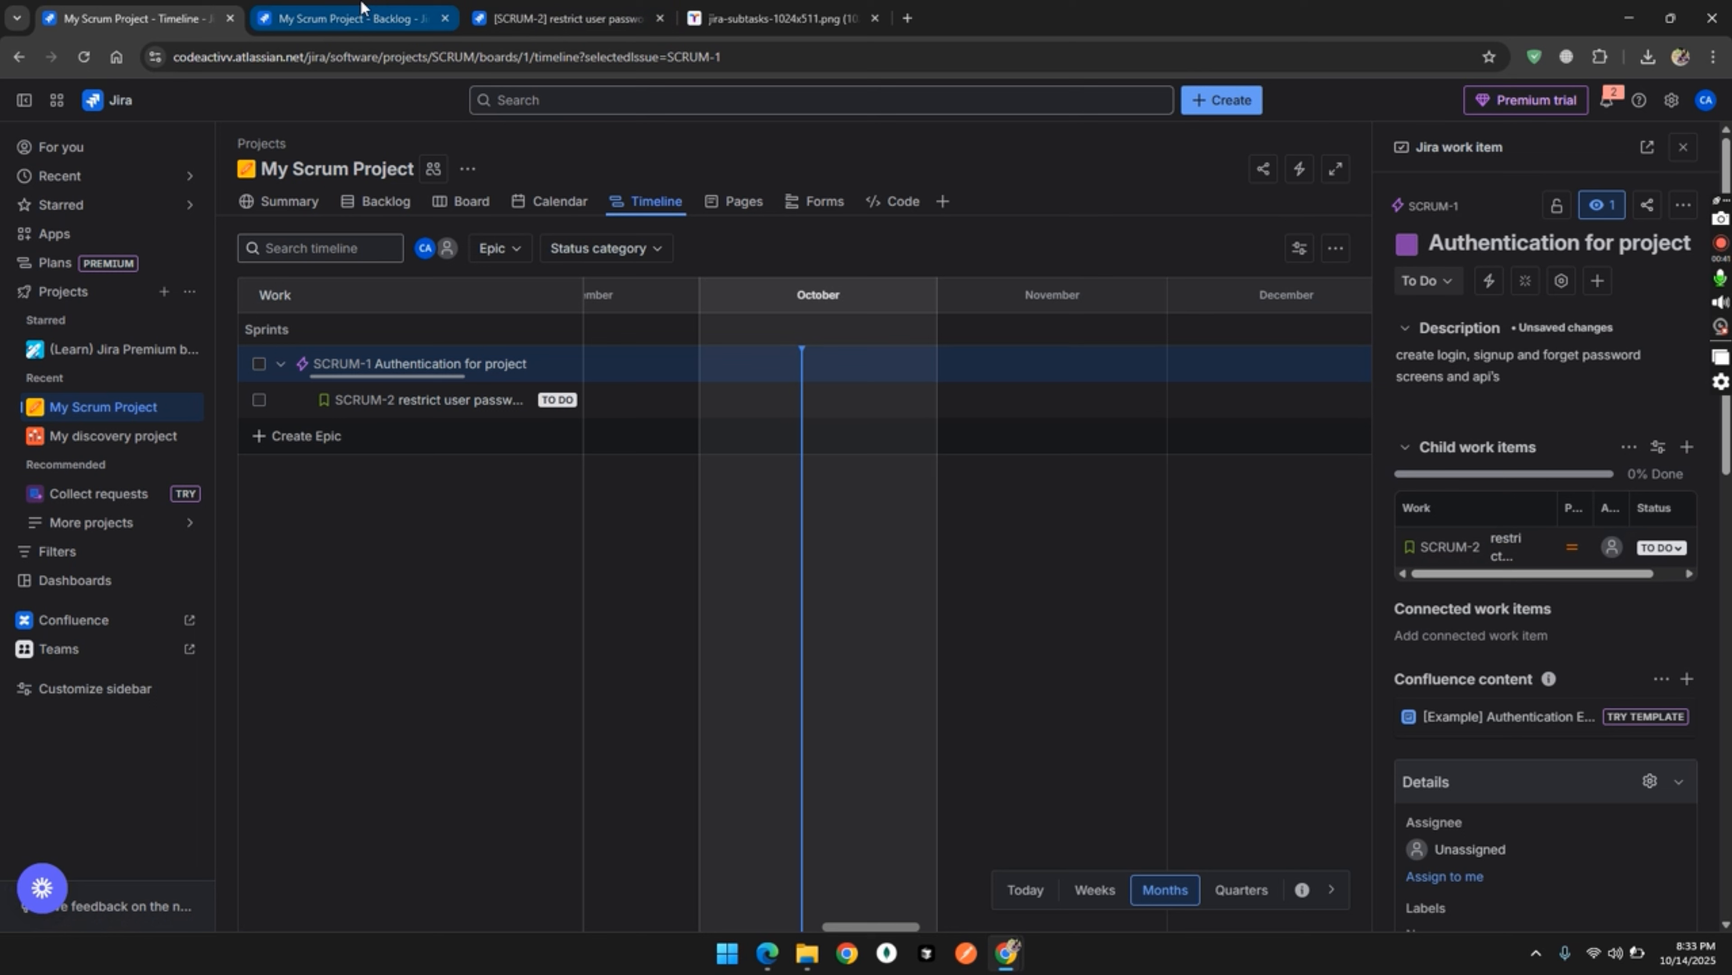
# Return to the project backlog and reload it to check the epic linked to the SCRUM-2 story
pyautogui.moveTo(361, 7)
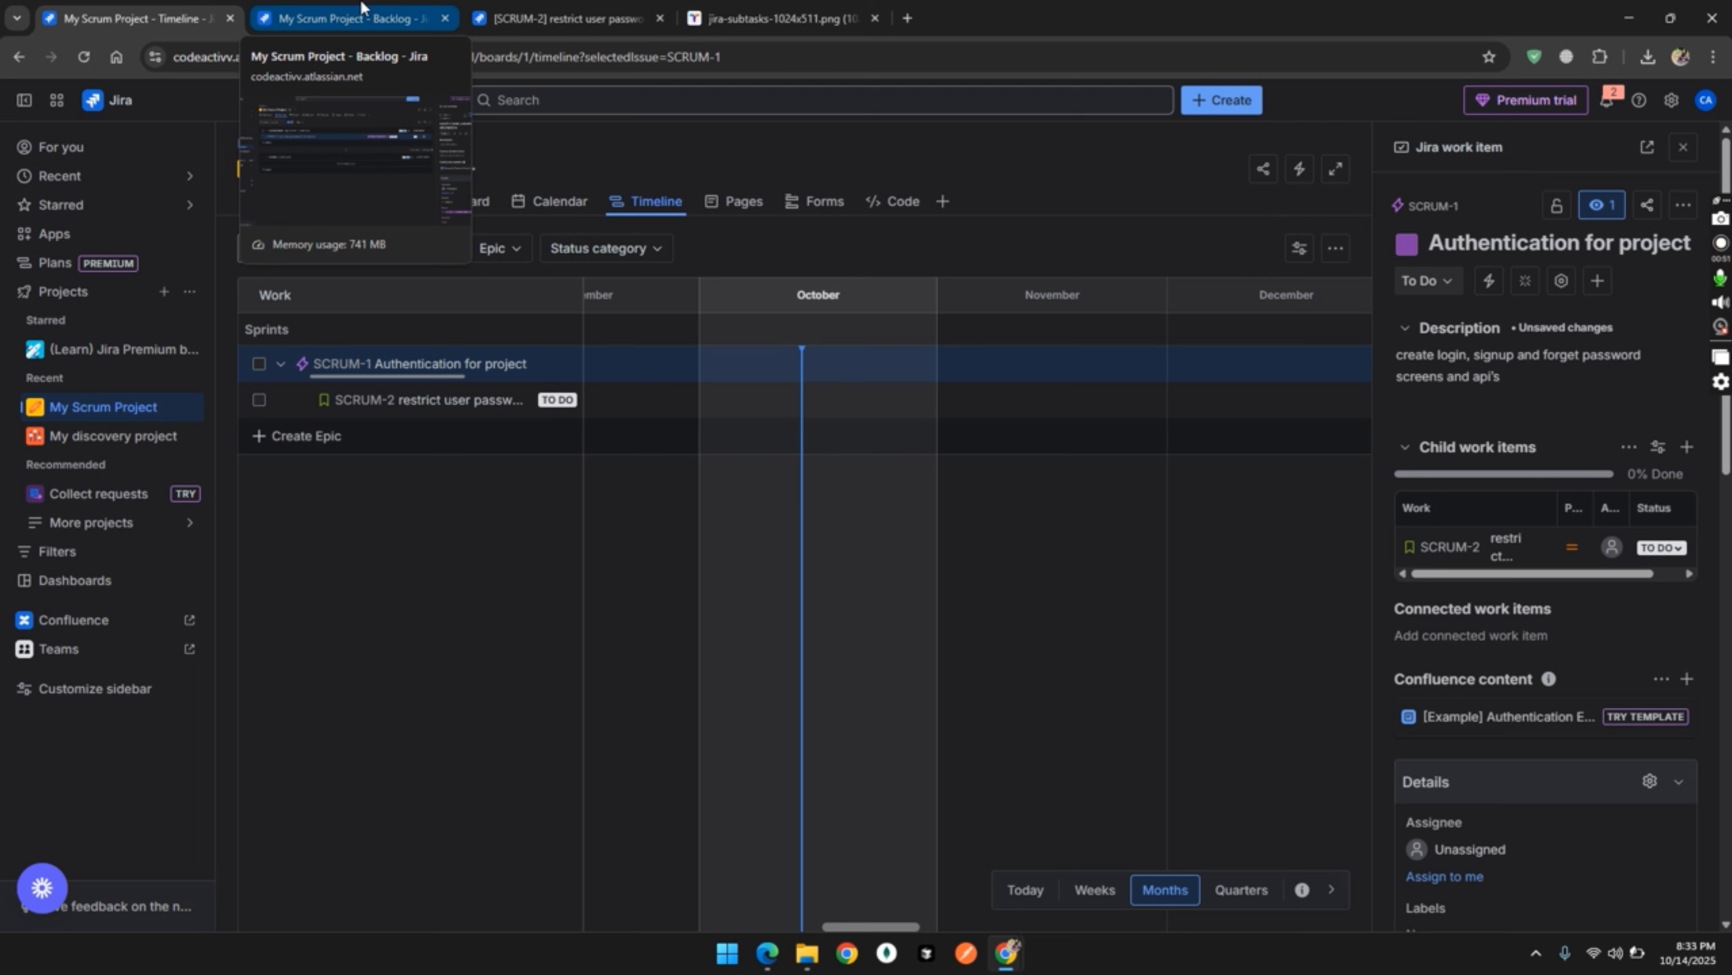
pyautogui.click(361, 7)
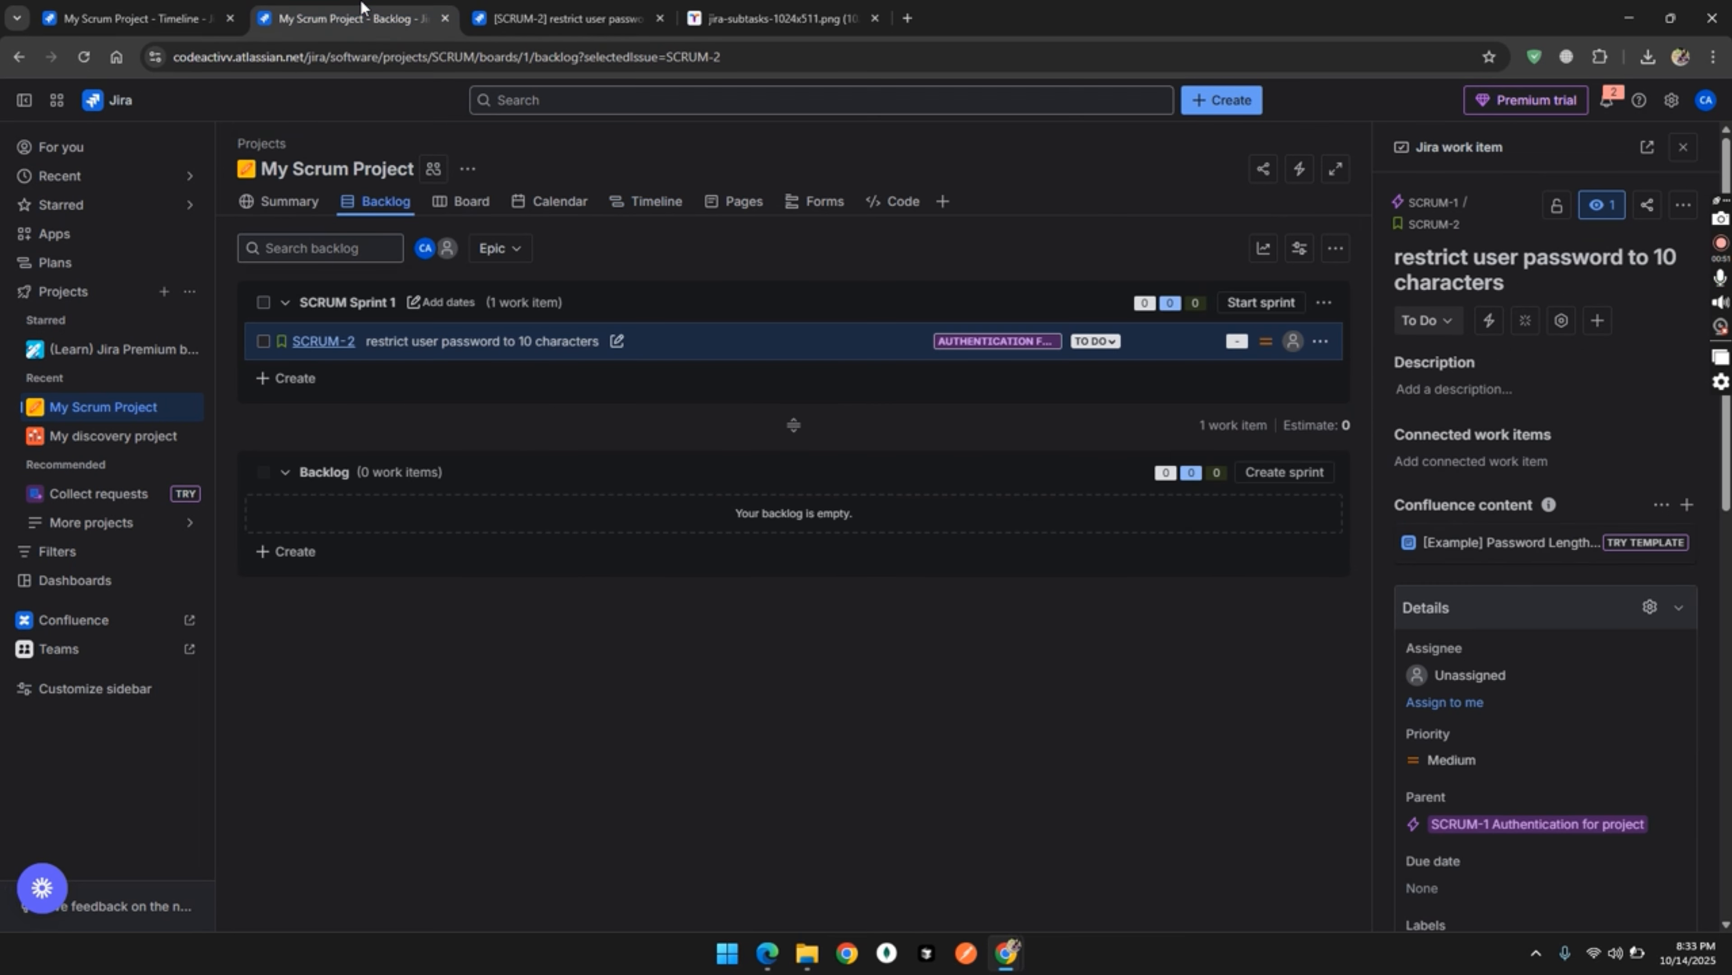
pyautogui.click(82, 58)
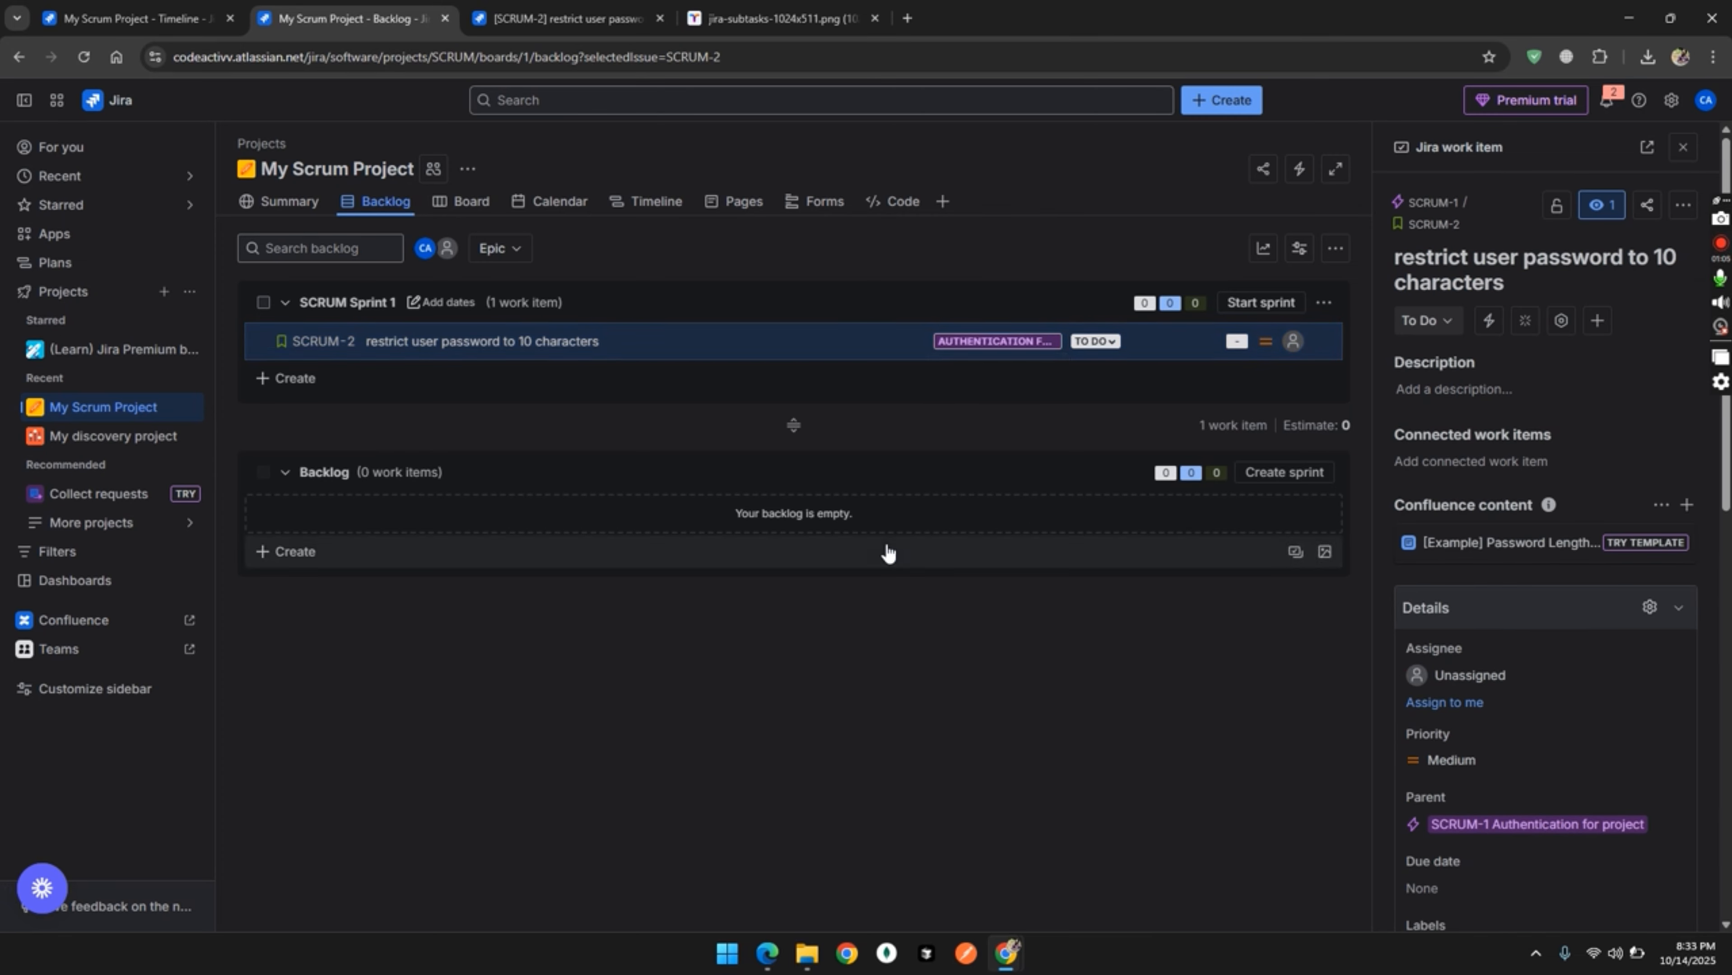
# Review the Wrap Up & Next Steps page of the Jira series ep-10 PDF in Edge, and return to Jira in Chrome
pyautogui.hotkey('alt', 'Tab')
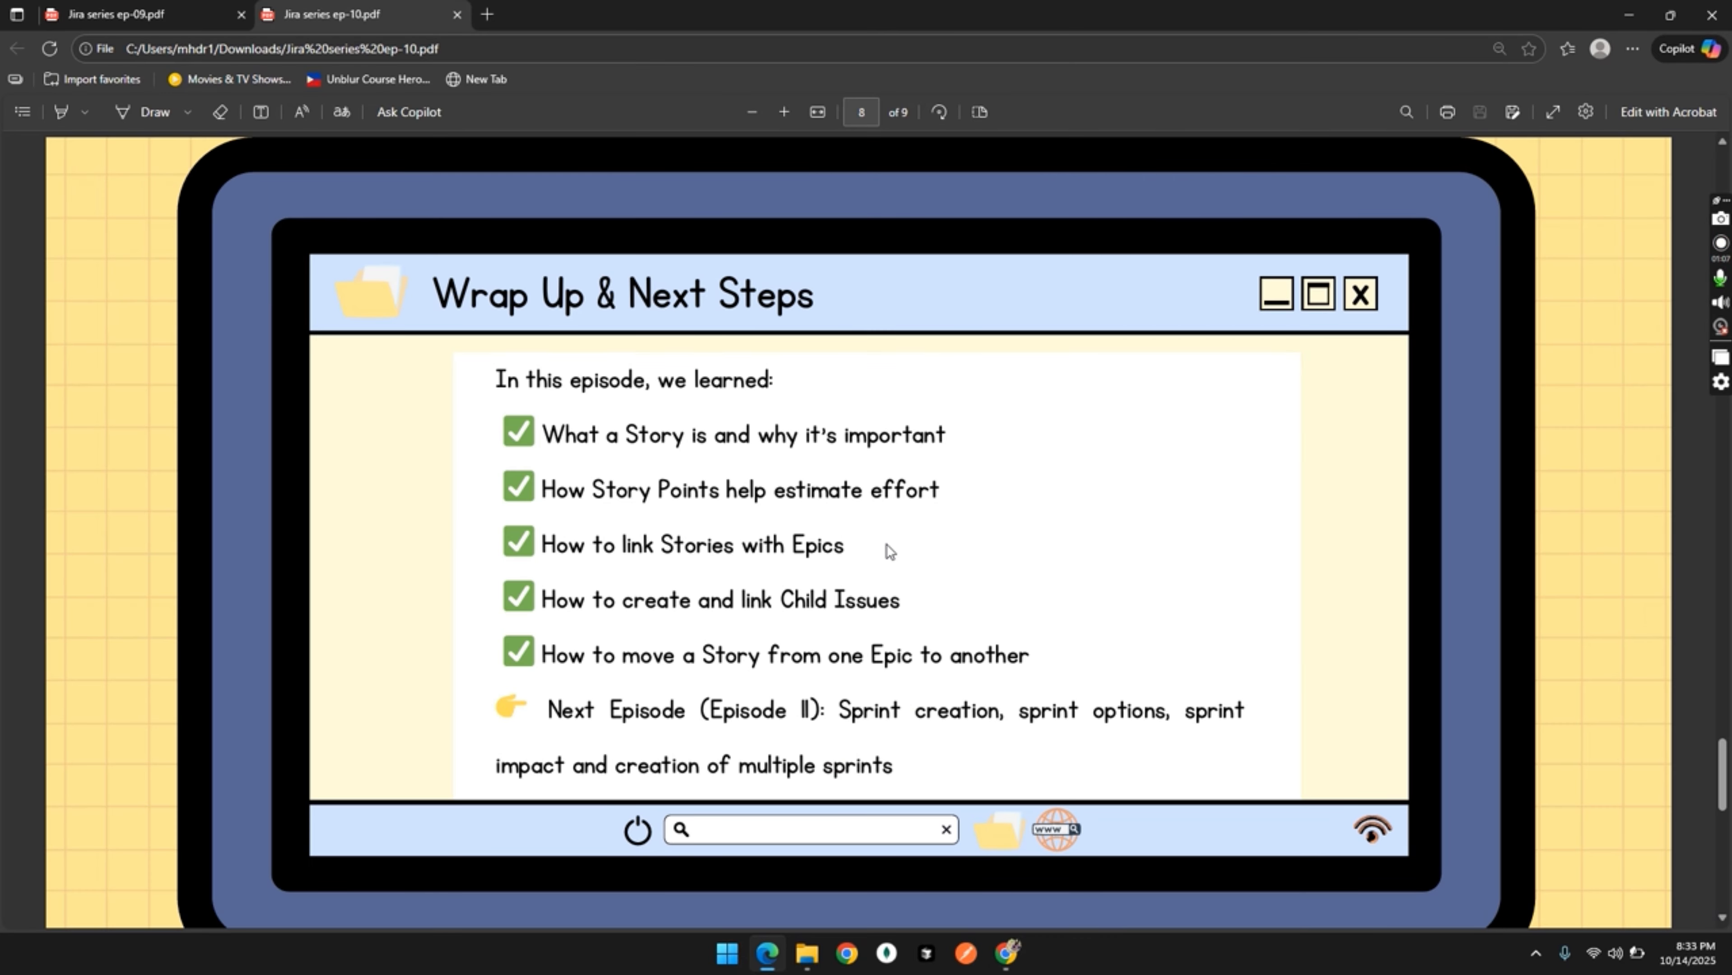
pyautogui.doubleClick(893, 660)
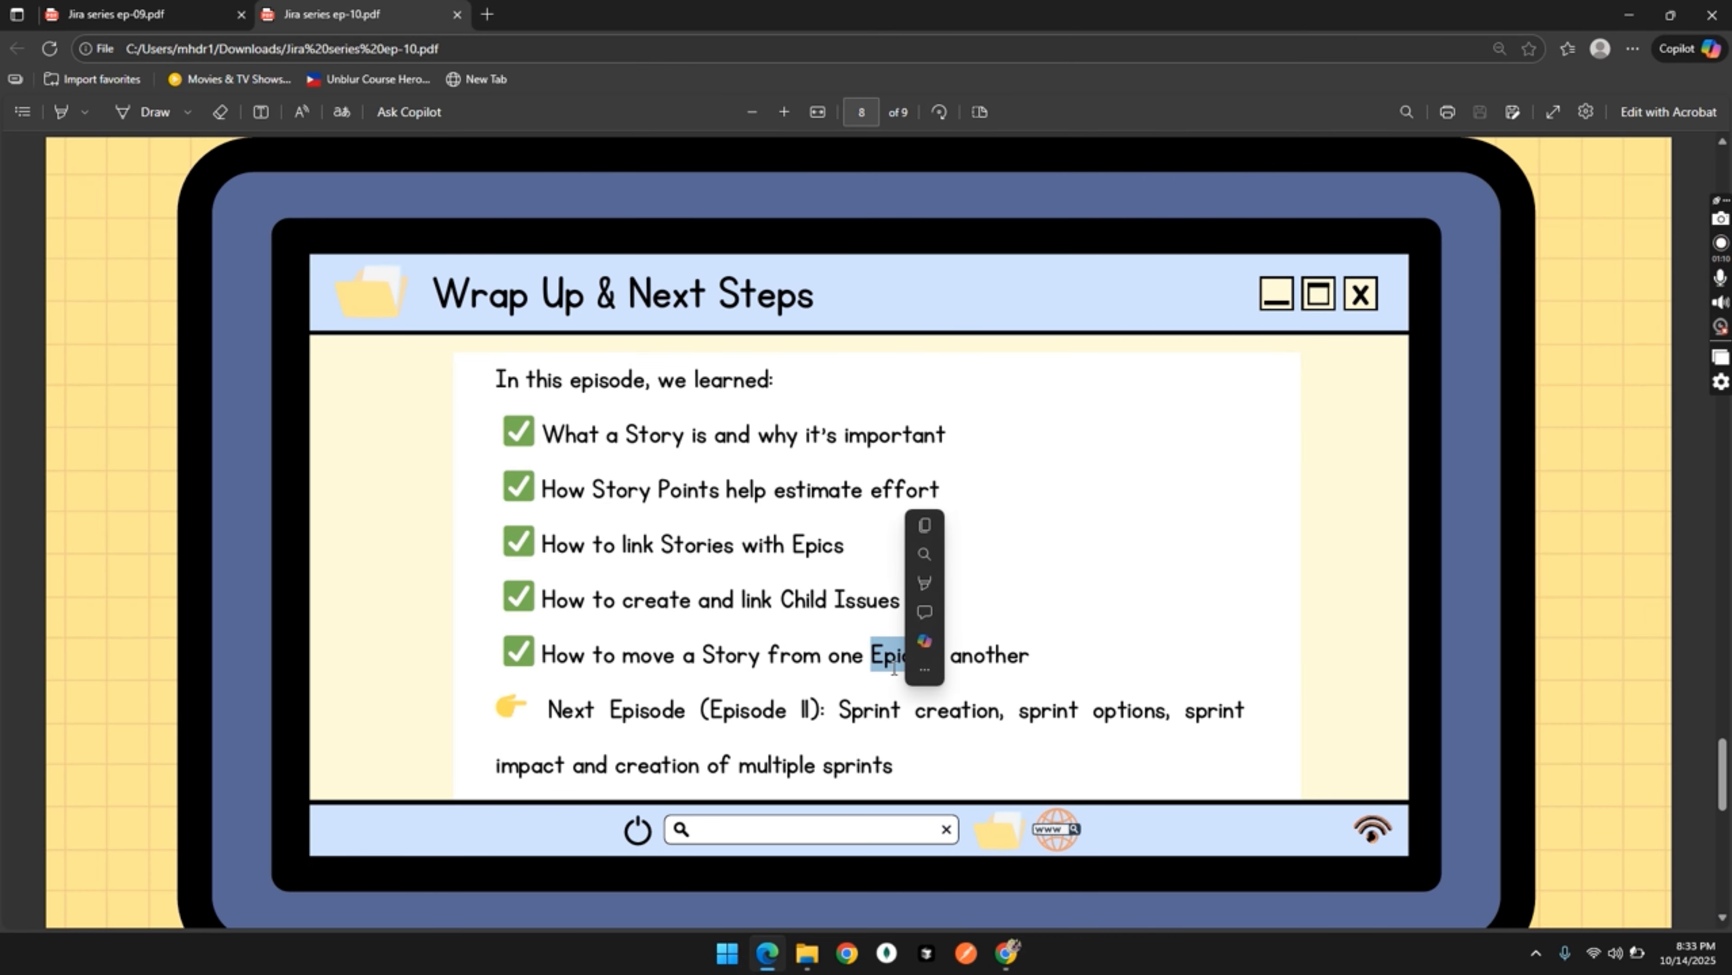
pyautogui.hotkey('alt', 'Tab')
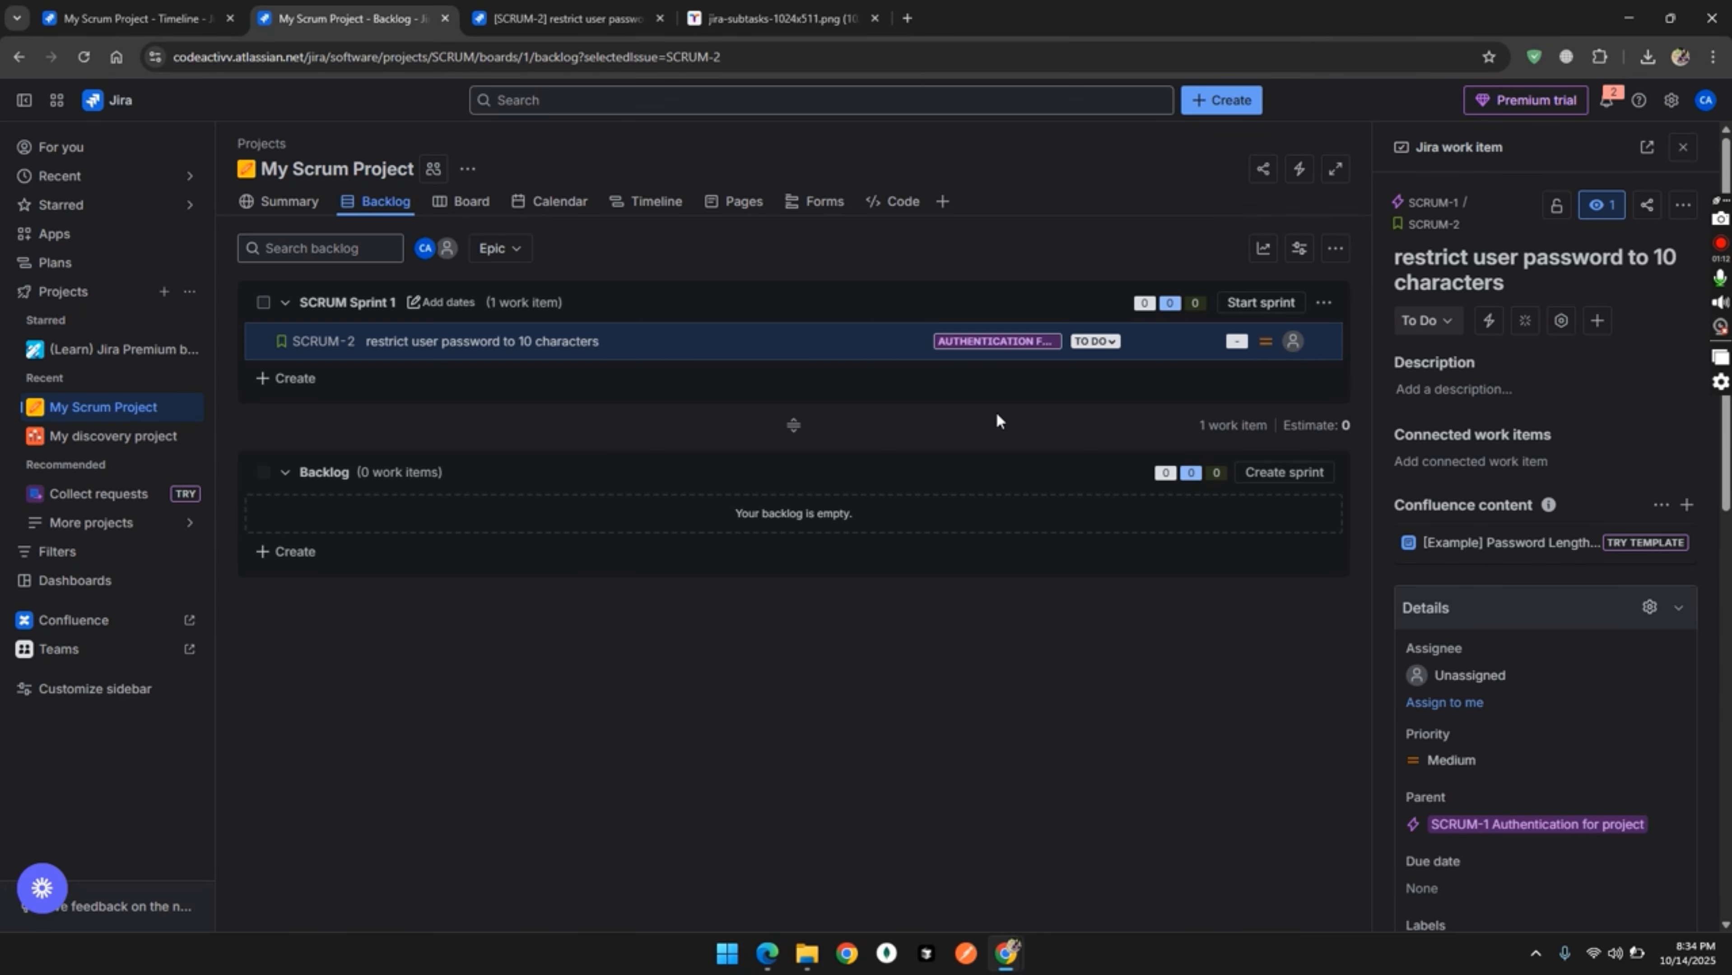
# Examine the parent options offered for the SCRUM-2 story in SCRUM Sprint 1, leaving its epic as is
pyautogui.click(1001, 344)
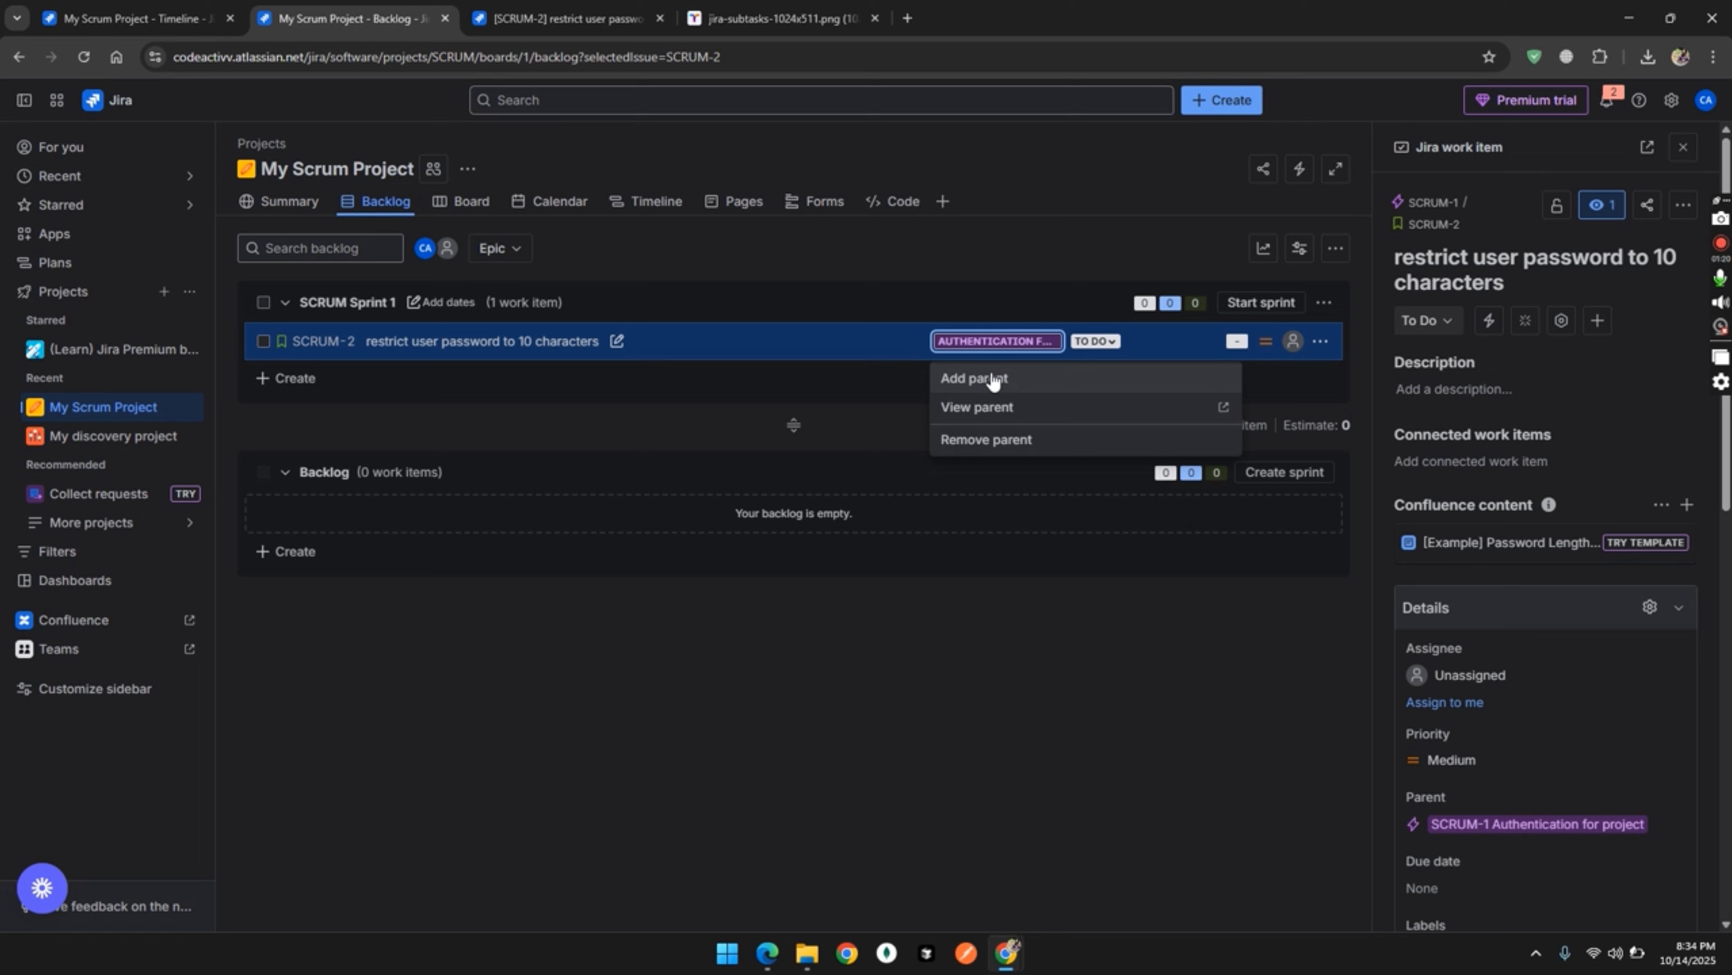
pyautogui.click(773, 138)
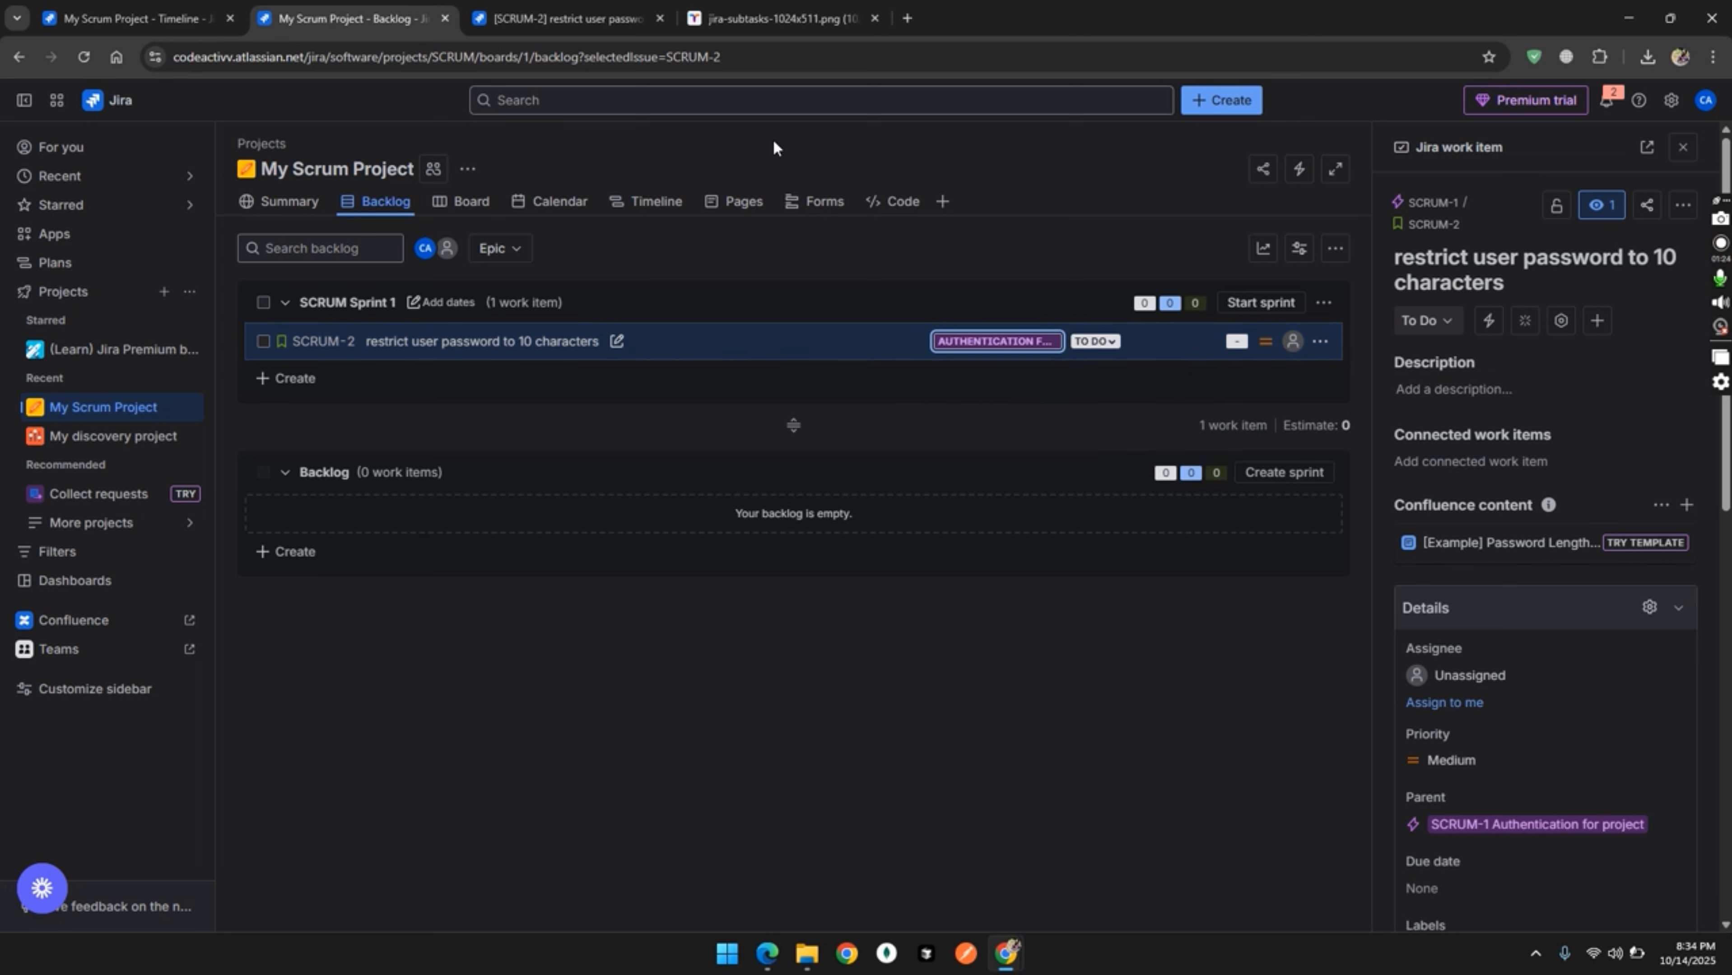
# Check the Authentication for project epic on the project timeline and return to the backlog
pyautogui.click(645, 198)
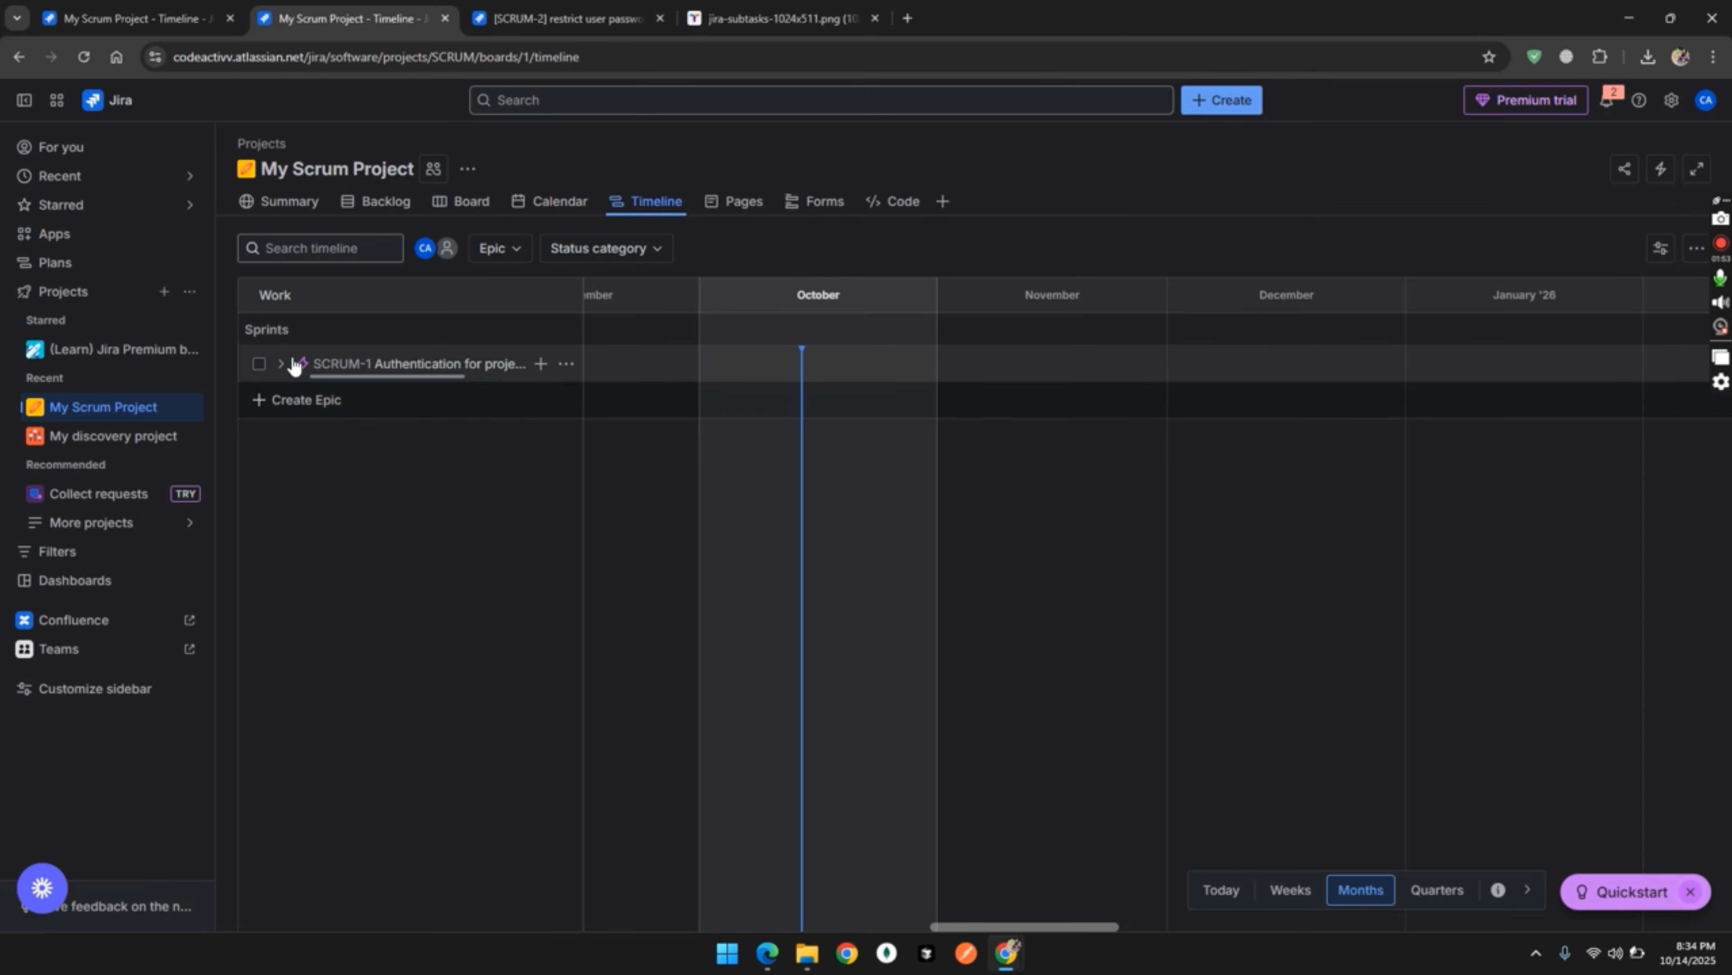
pyautogui.click(131, 11)
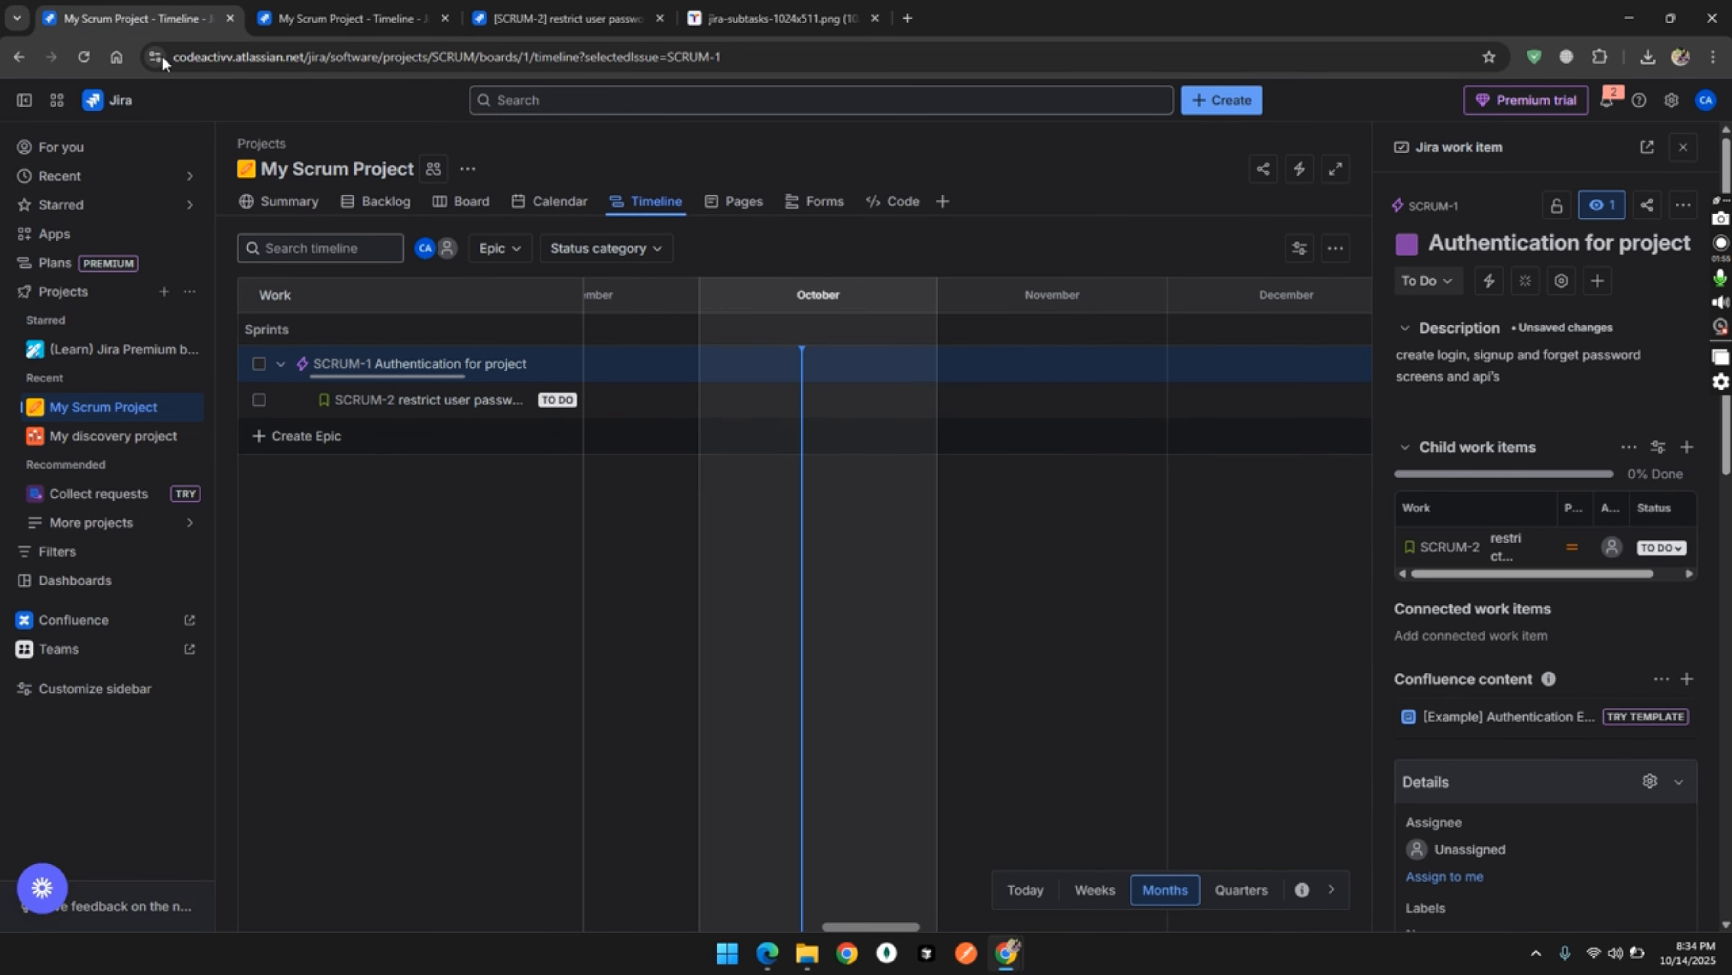
pyautogui.click(369, 203)
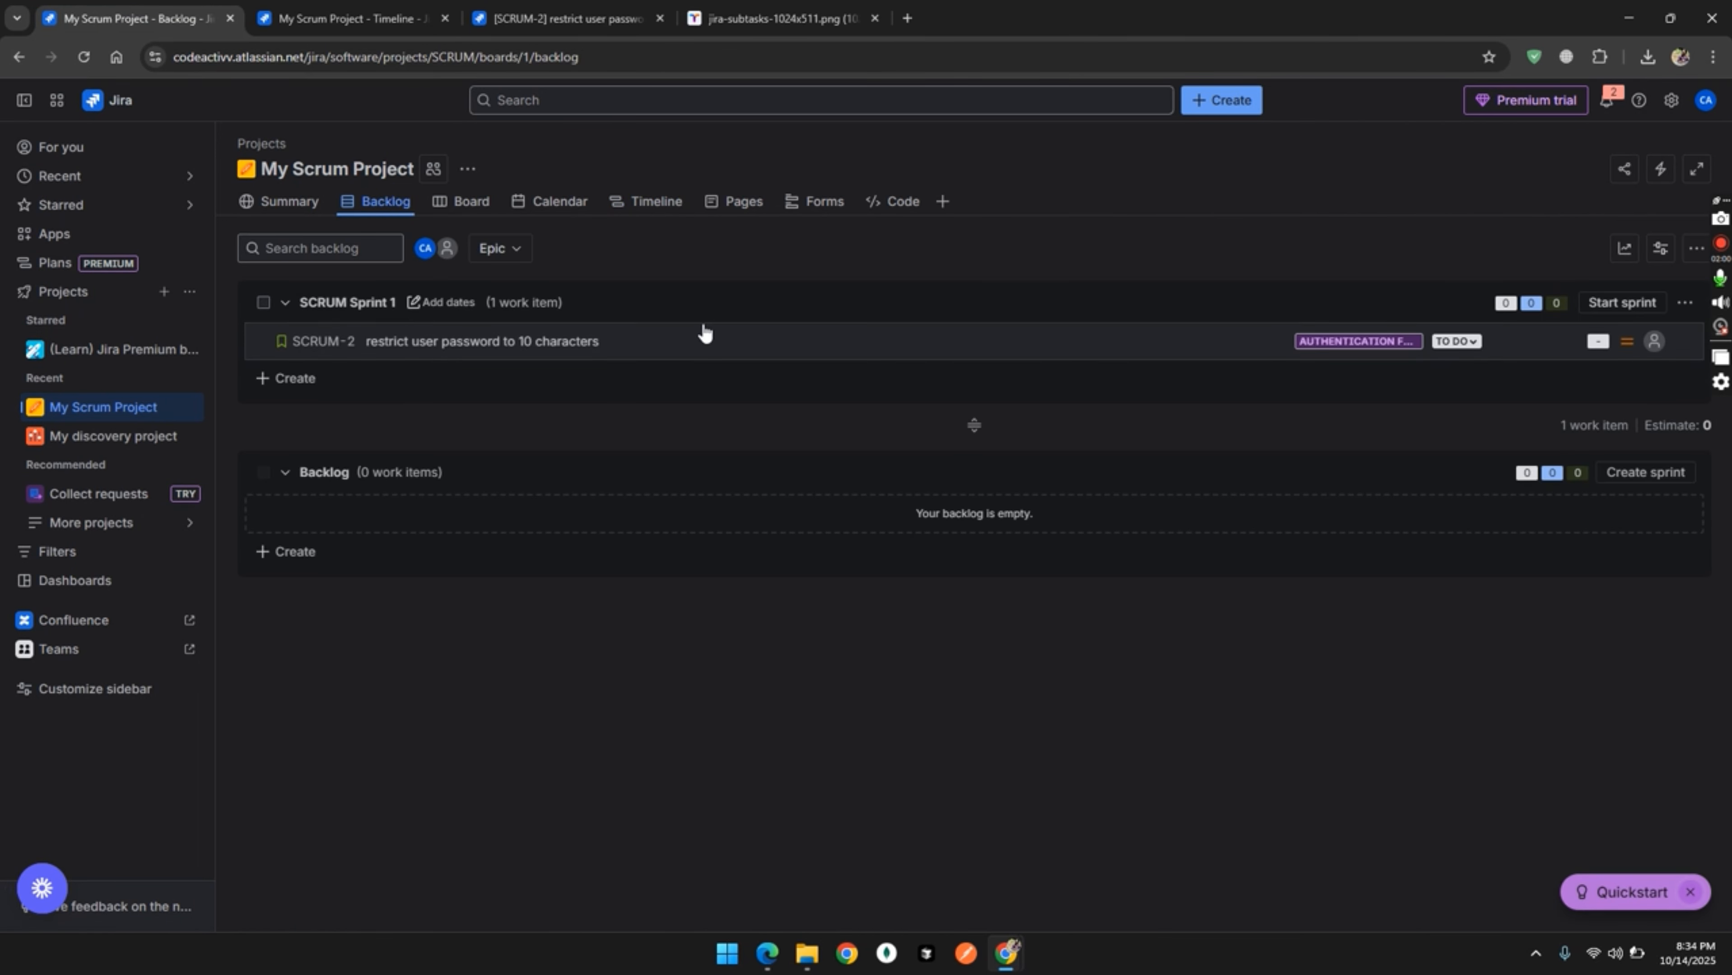